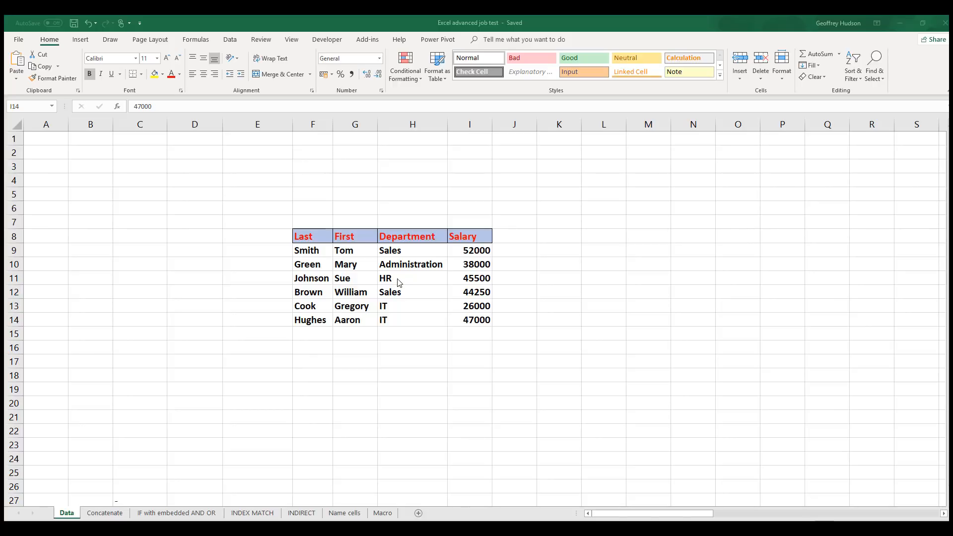
# Create a PivotTable on a new worksheet from the employee table in Data!F8:I14
pyautogui.click(398, 284)
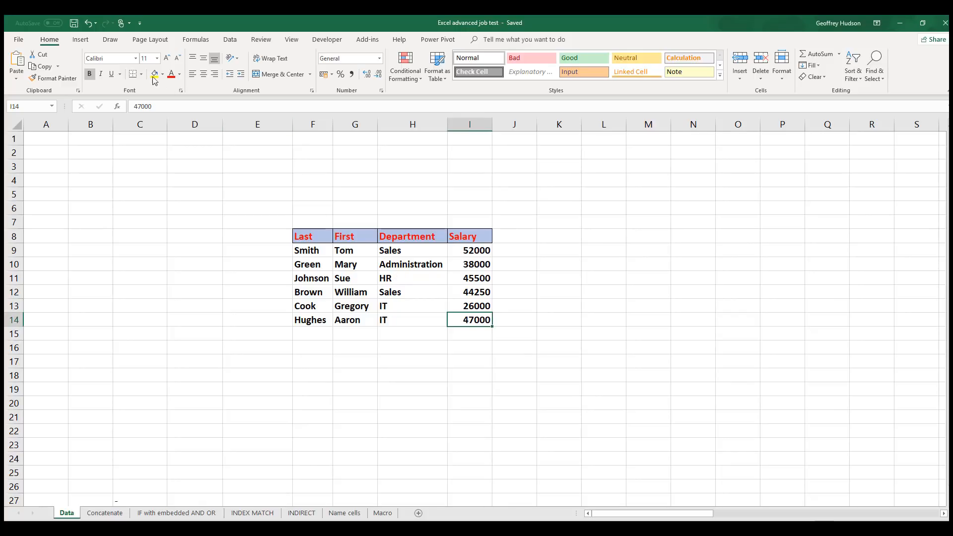
pyautogui.click(79, 39)
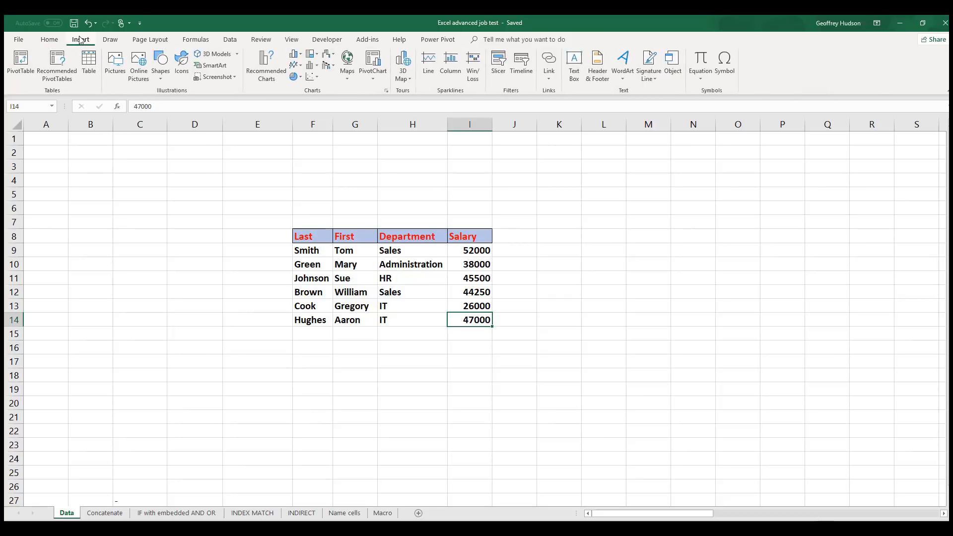
pyautogui.click(22, 60)
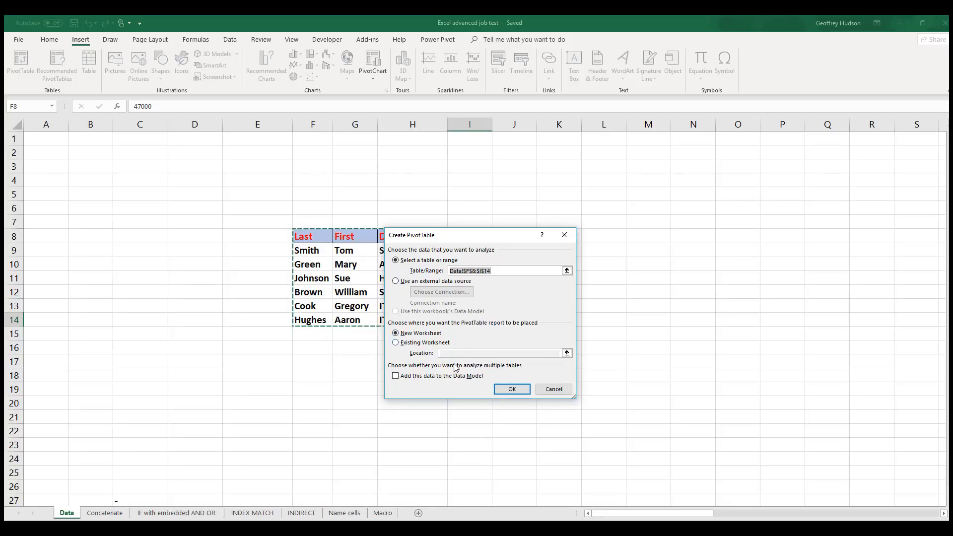
pyautogui.click(511, 390)
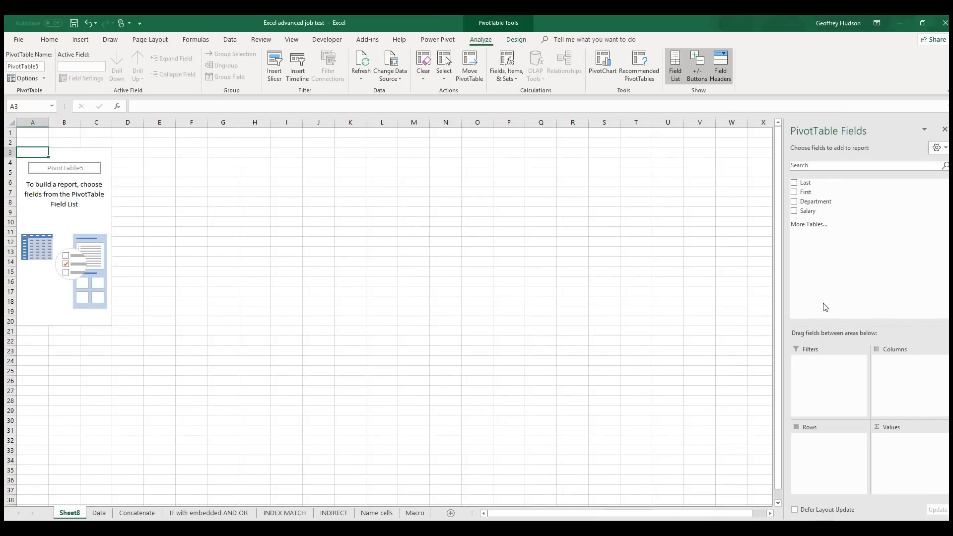
# Rename the new PivotTable worksheet as PT1
pyautogui.rightClick(70, 515)
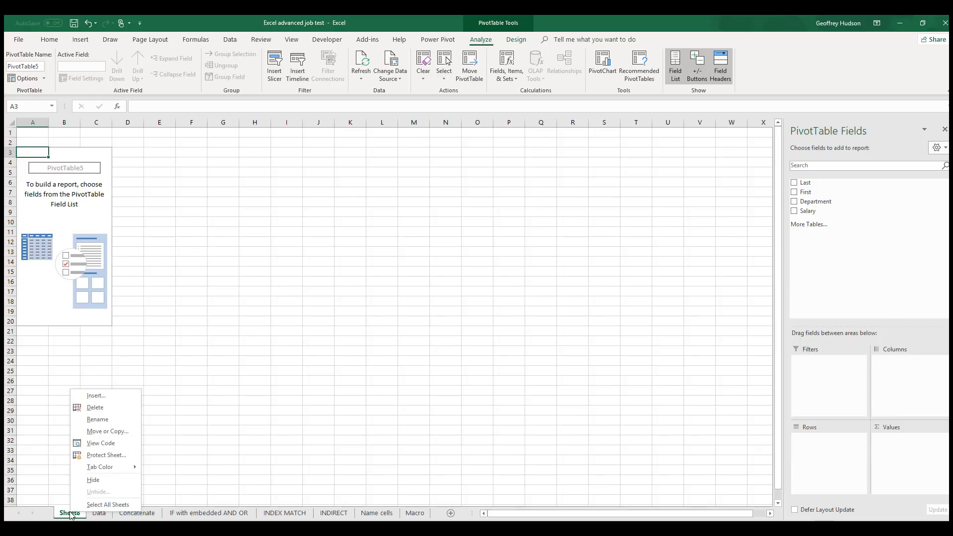
pyautogui.click(108, 420)
pyautogui.click(104, 418)
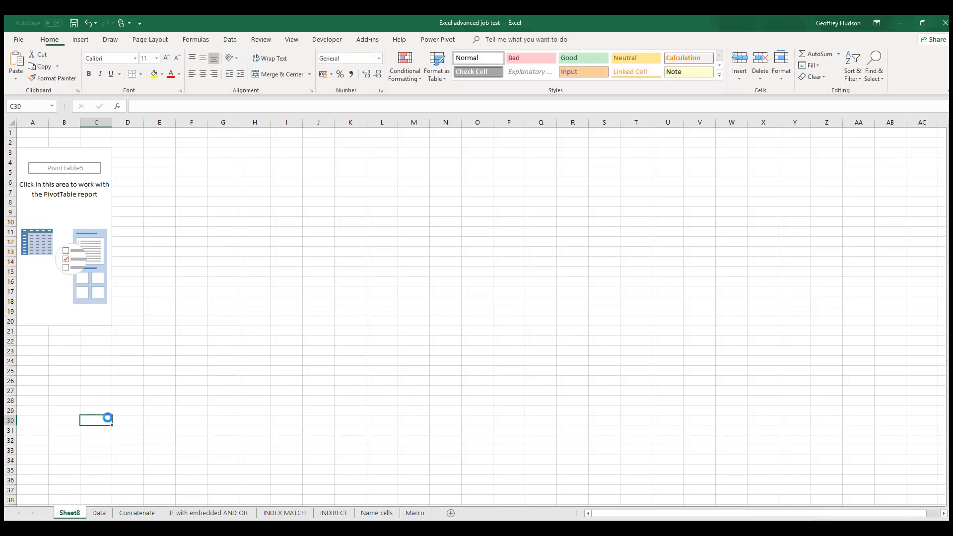
pyautogui.rightClick(76, 515)
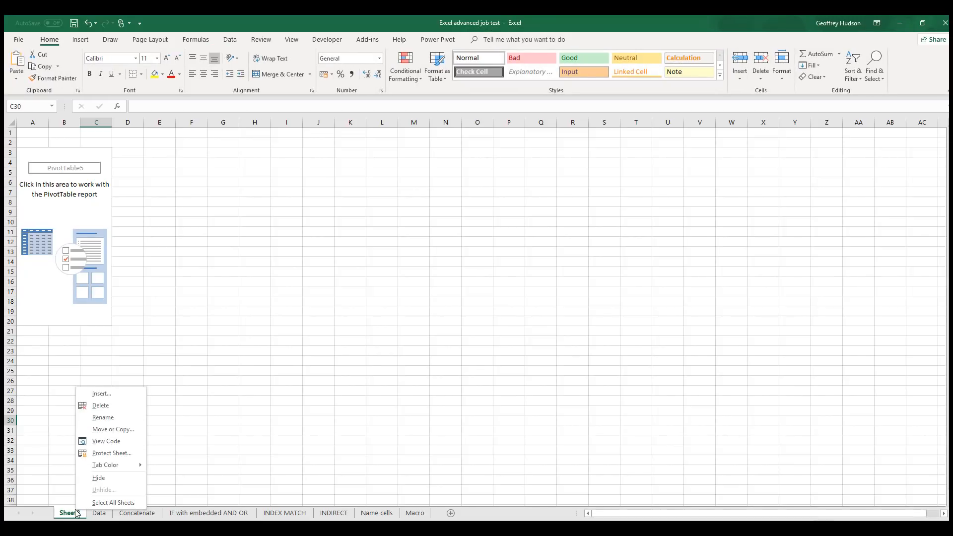
pyautogui.click(109, 417)
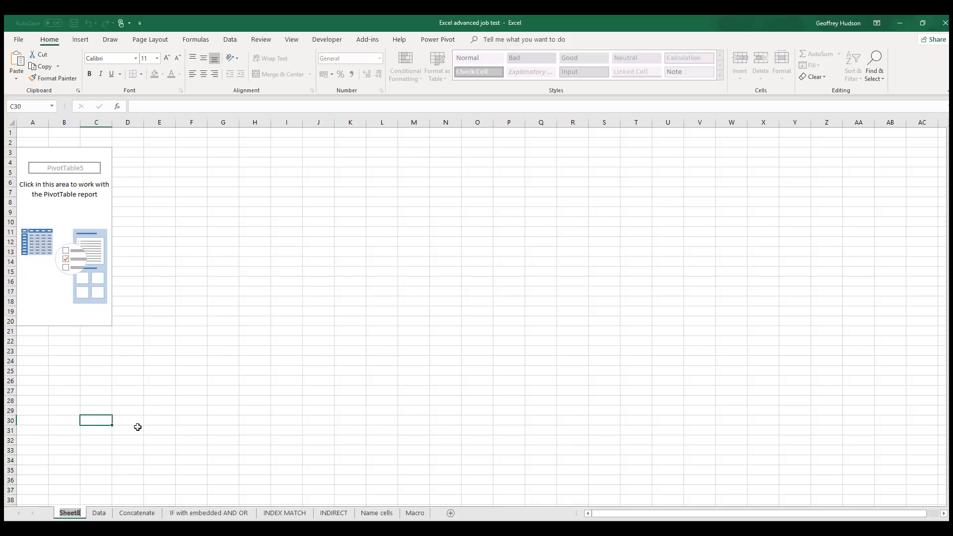
pyautogui.write('PT')
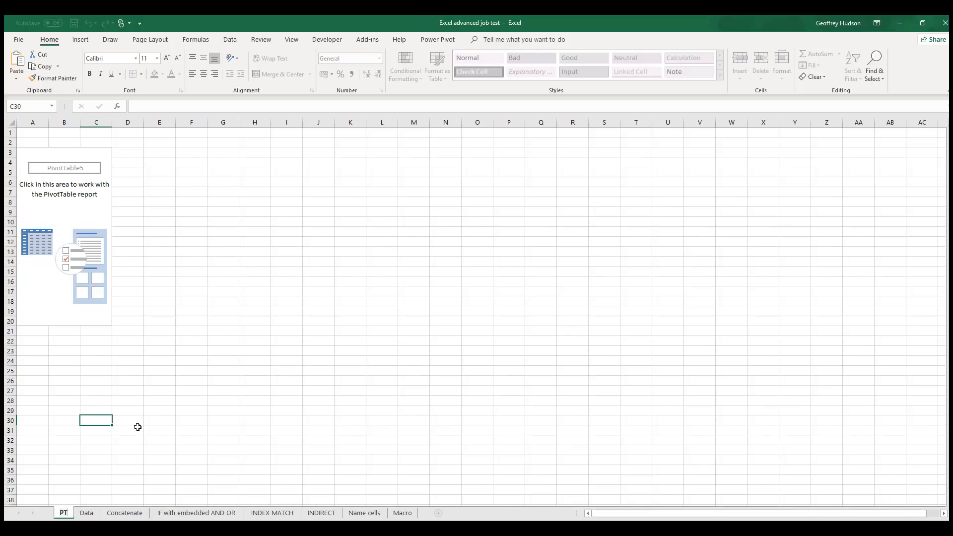
pyautogui.write('1')
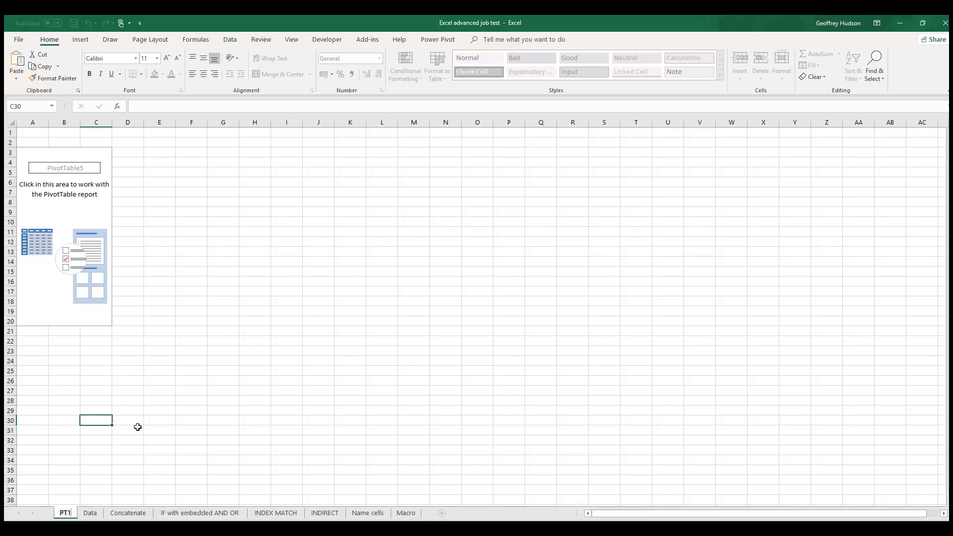
pyautogui.press('Return')
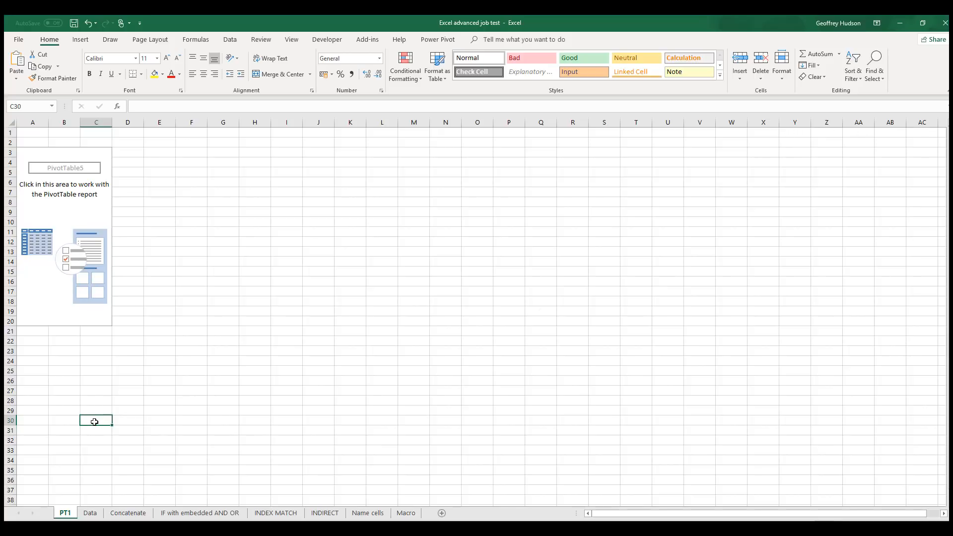
# Lay out the PivotTable with Last as rows, Department as columns and the sum of Salary as values
pyautogui.click(82, 212)
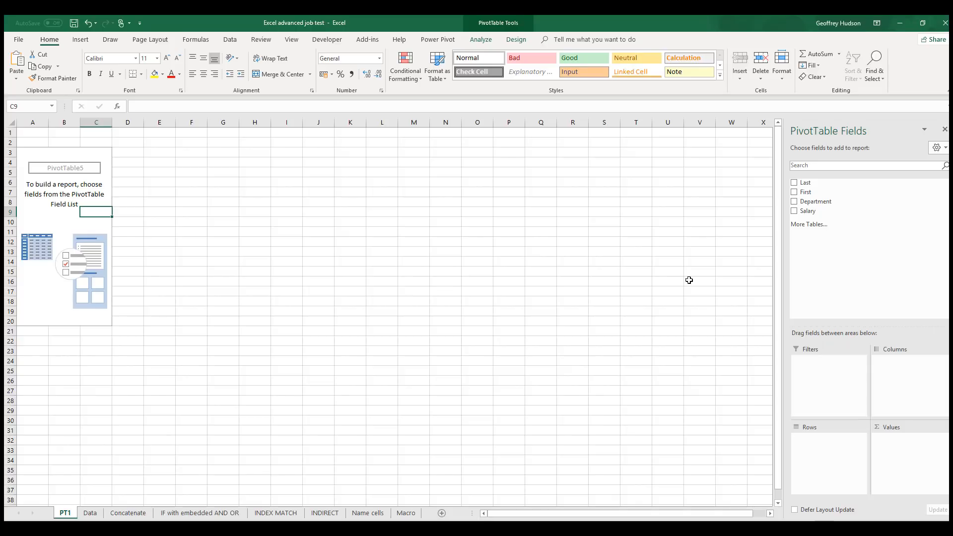
pyautogui.click(176, 212)
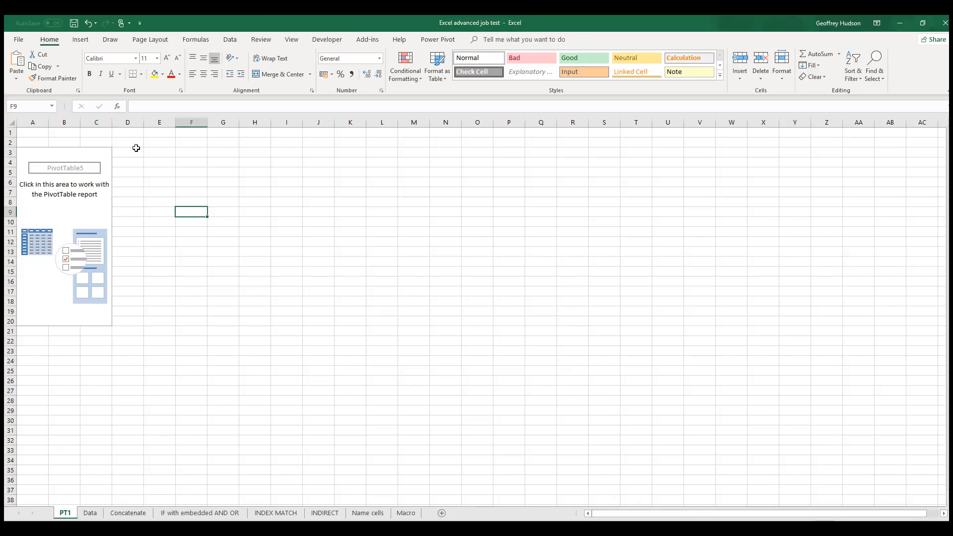
pyautogui.click(62, 201)
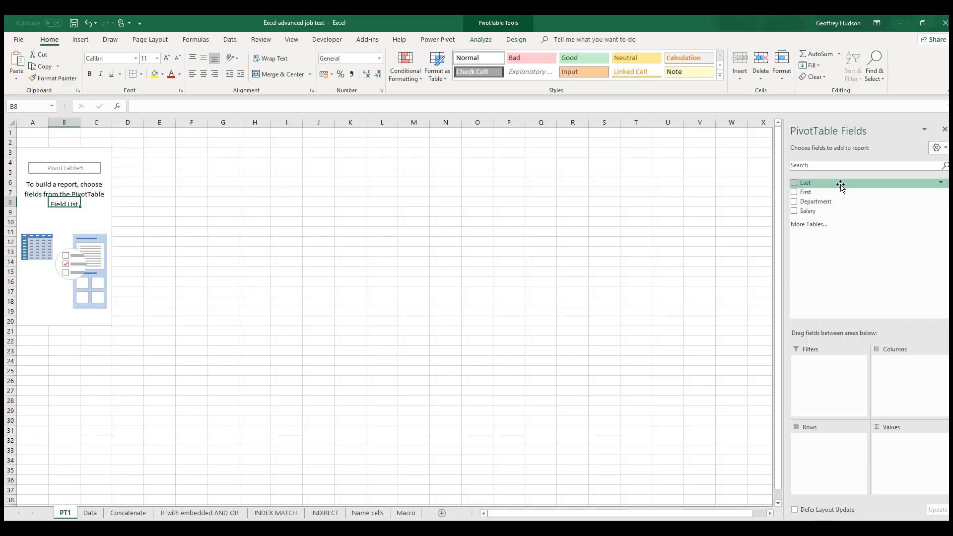
pyautogui.moveTo(837, 184); pyautogui.dragTo(814, 451)
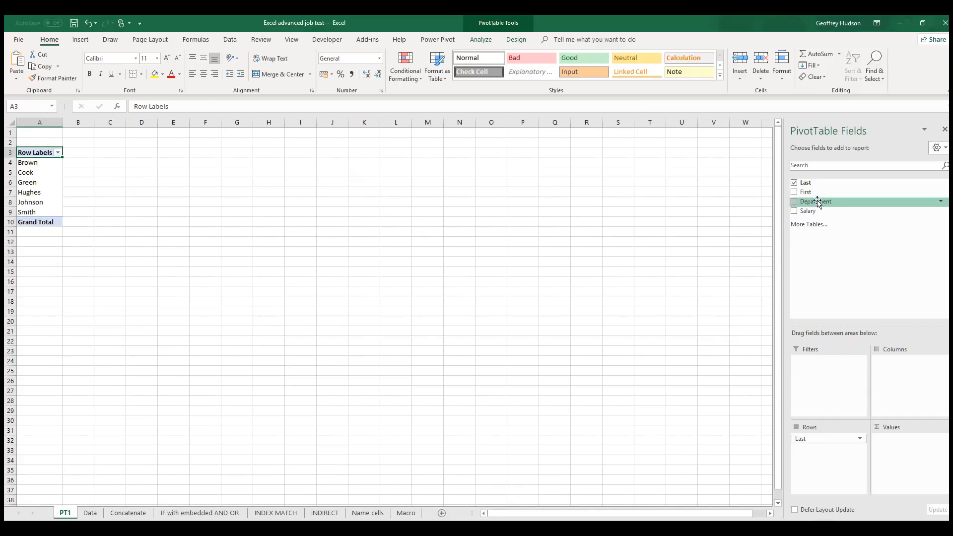
pyautogui.moveTo(814, 204); pyautogui.dragTo(892, 365)
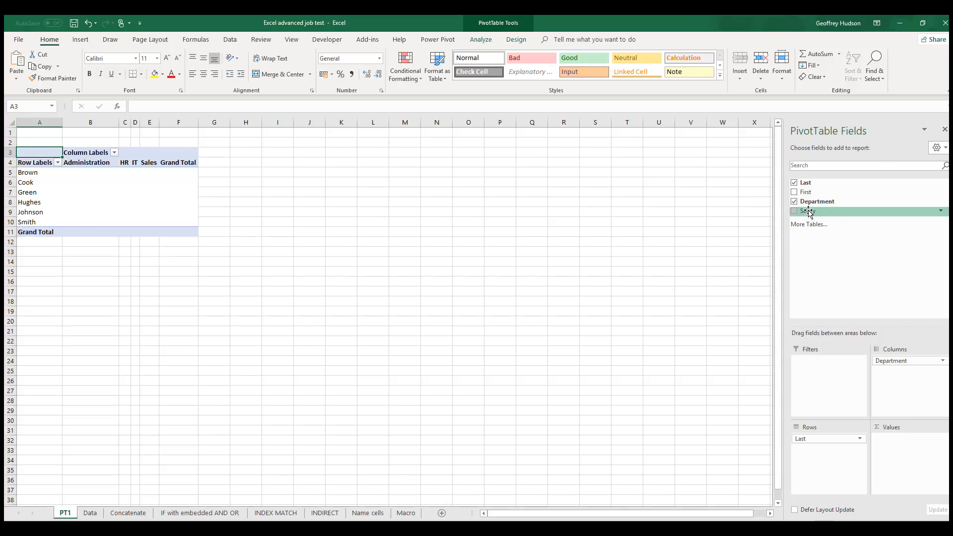
pyautogui.moveTo(808, 211); pyautogui.dragTo(900, 451)
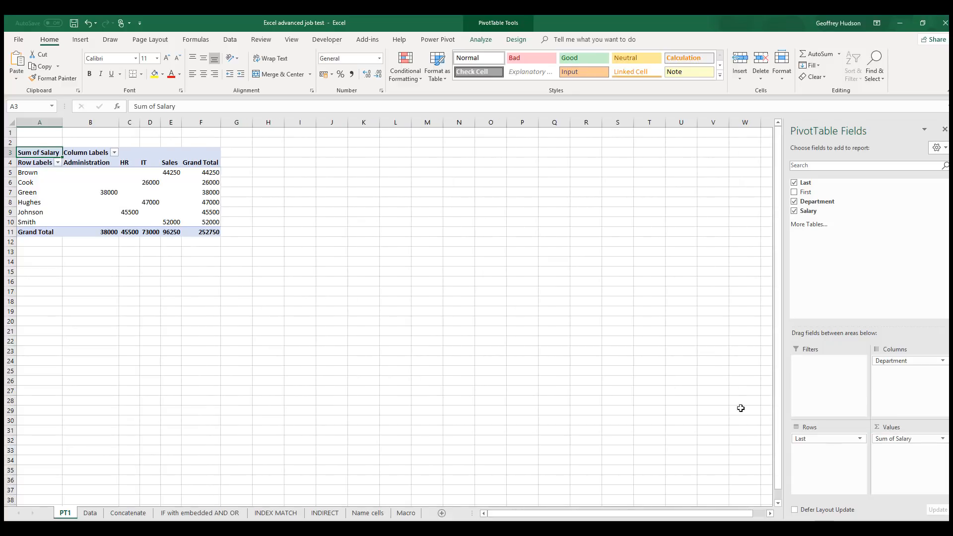
pyautogui.moveTo(90, 193)
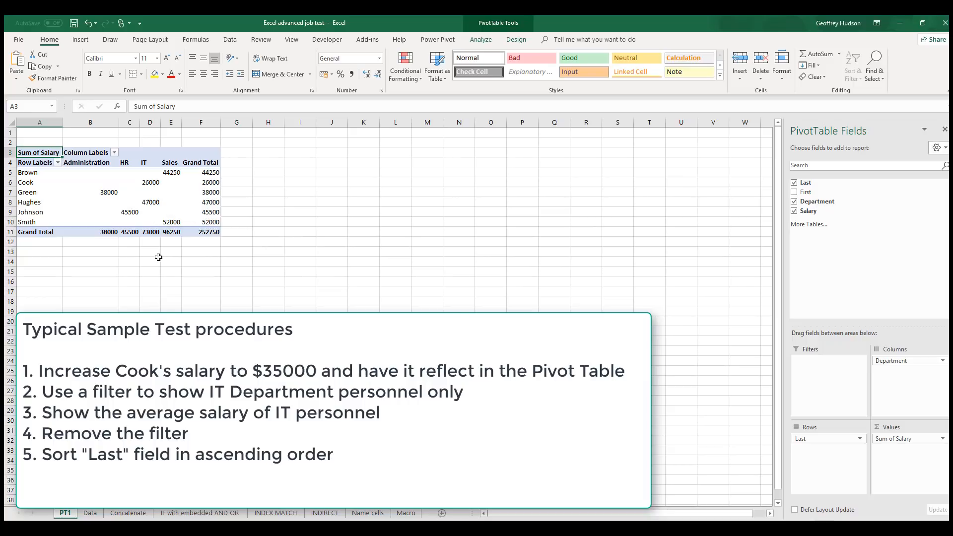
# Set the salary in cell I13 of the Data sheet to 35000
pyautogui.click(95, 515)
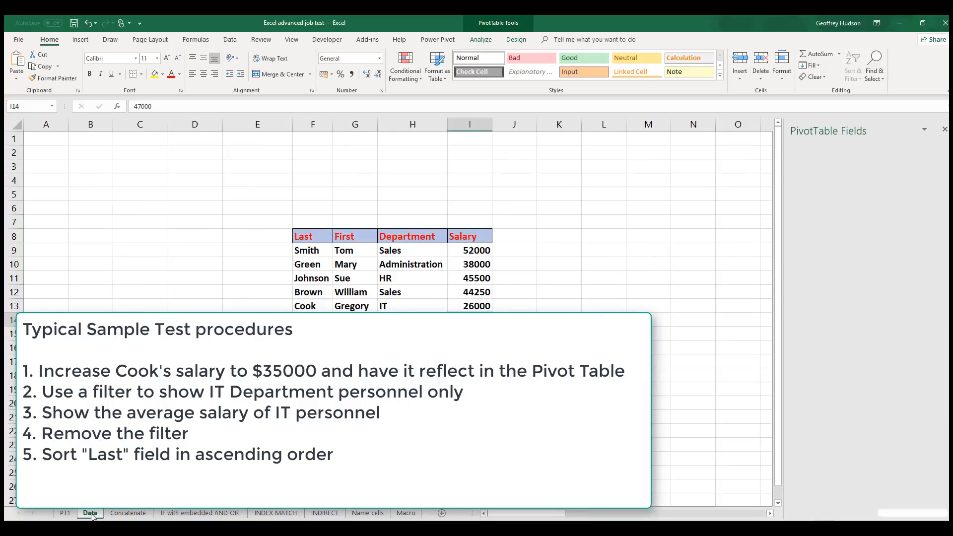
pyautogui.click(476, 306)
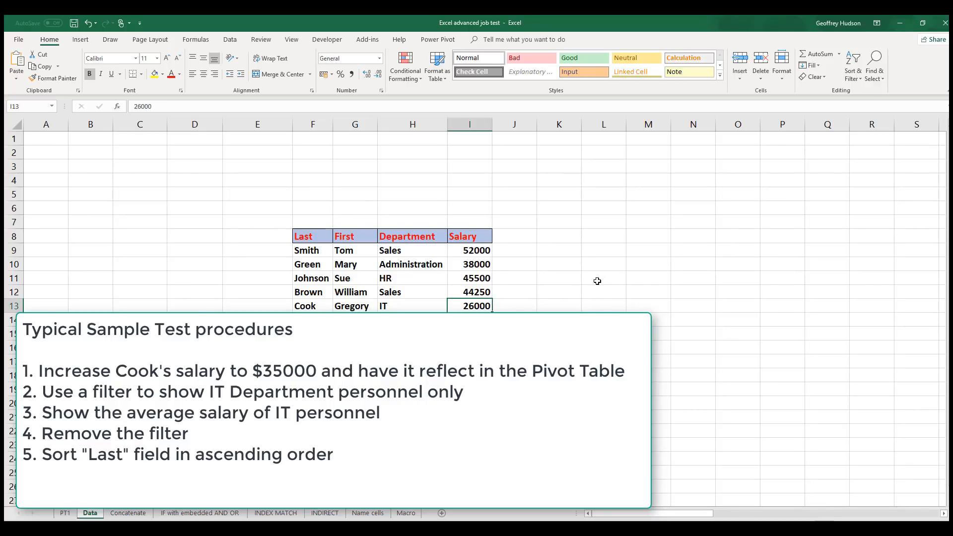
pyautogui.write('35')
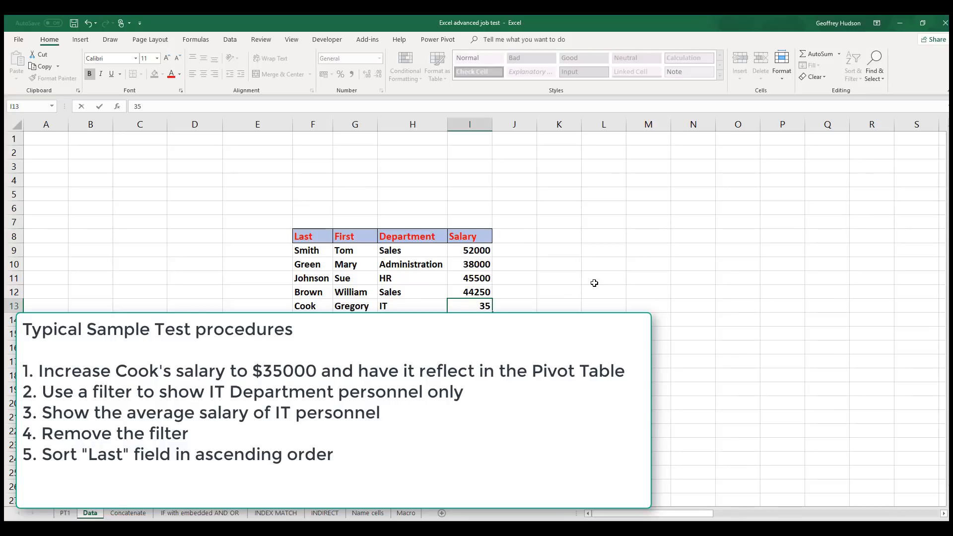
pyautogui.write('000')
pyautogui.press('Return')
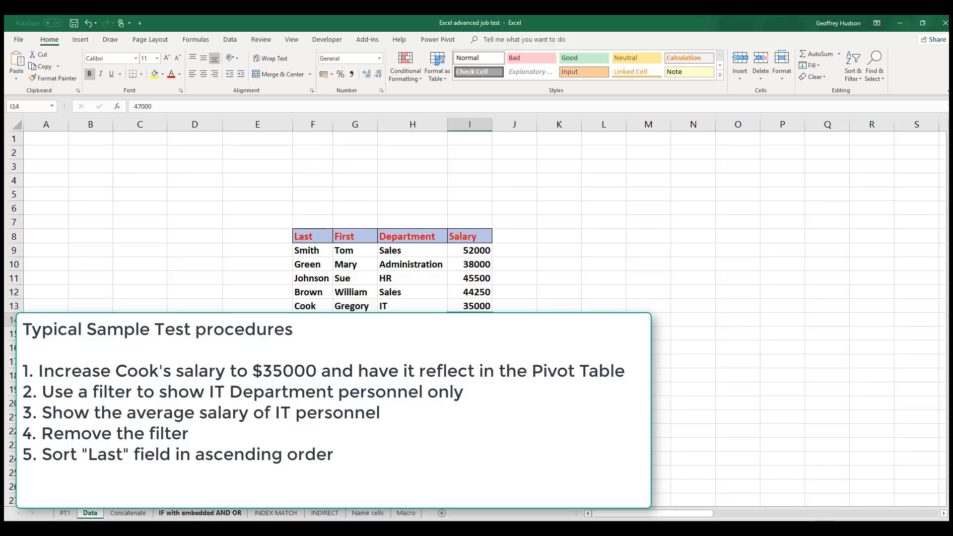
# Refresh the PivotTable on the PT1 sheet so it reflects the changed source data
pyautogui.click(65, 512)
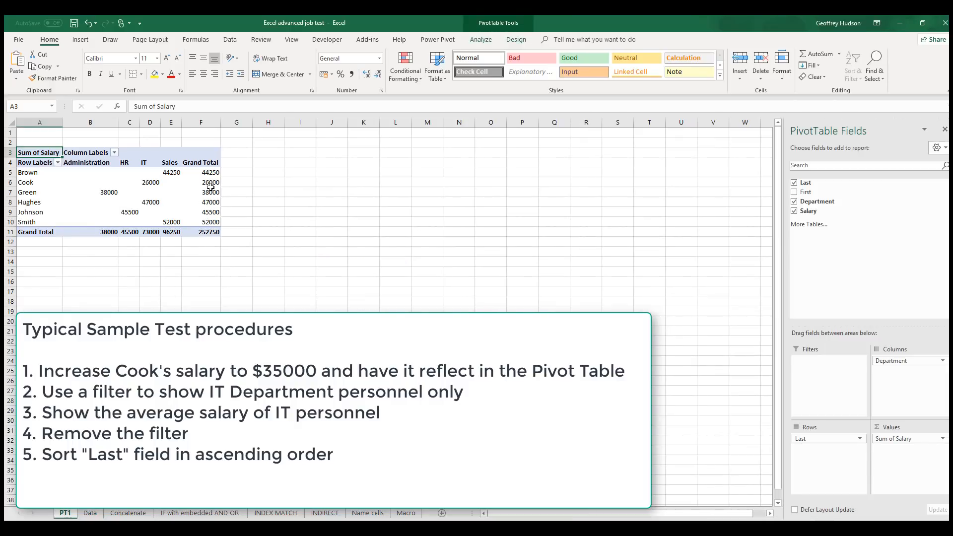
pyautogui.moveTo(211, 186)
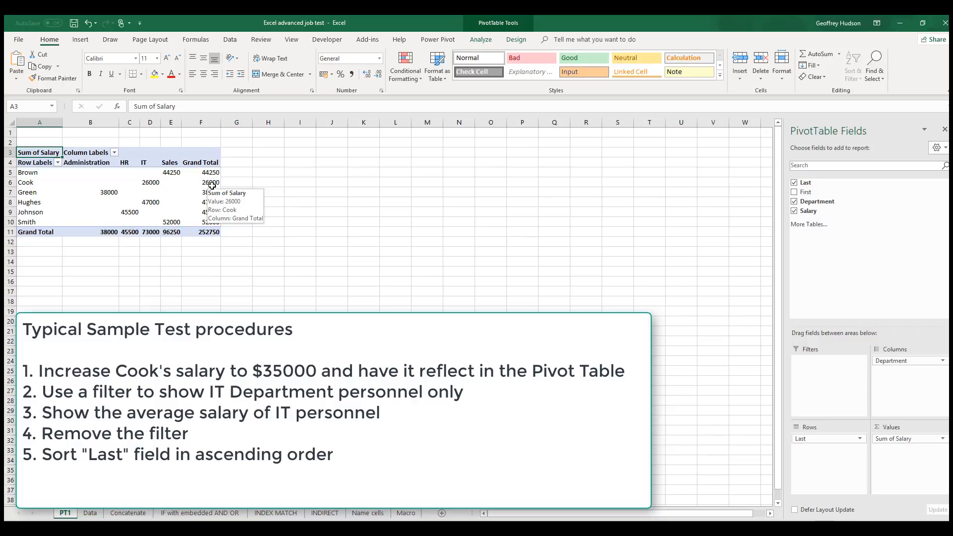
pyautogui.click(89, 182)
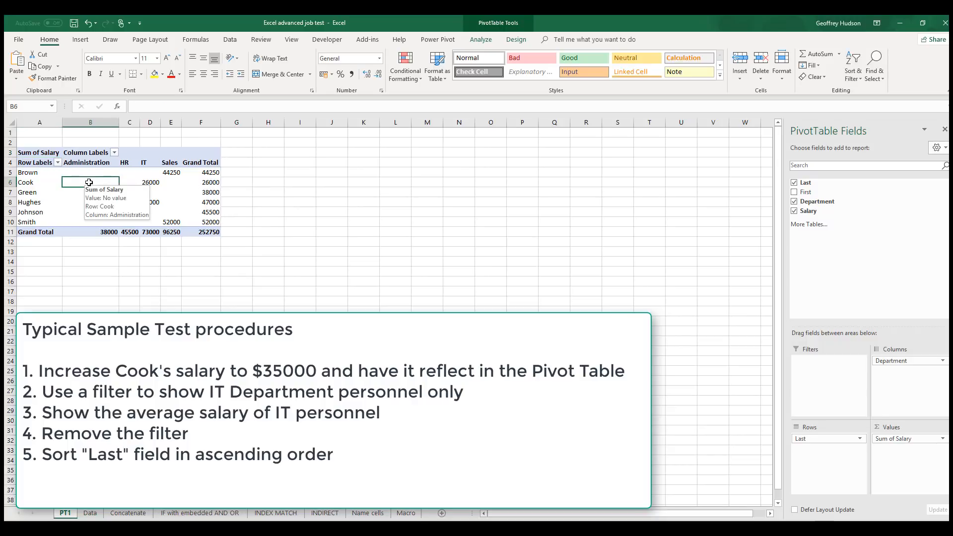
pyautogui.click(480, 40)
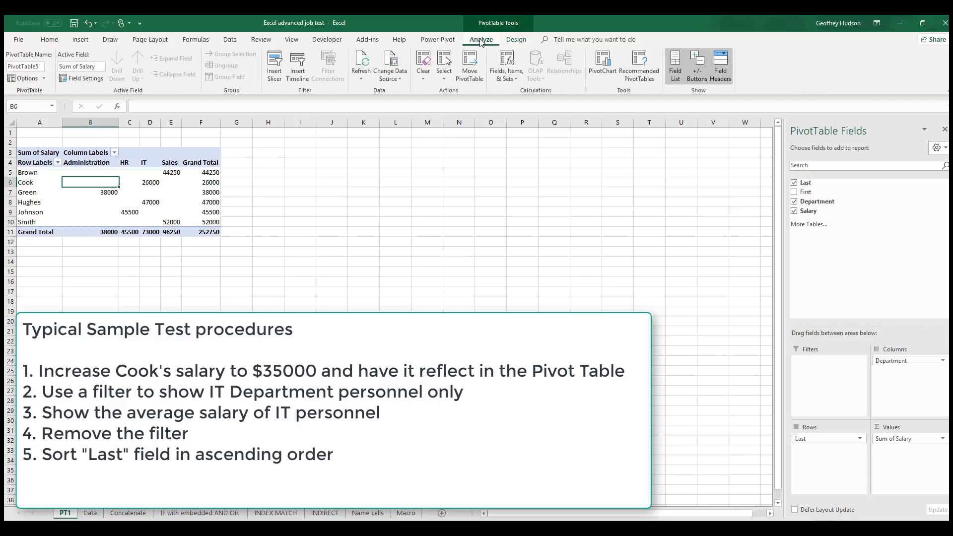
pyautogui.click(361, 62)
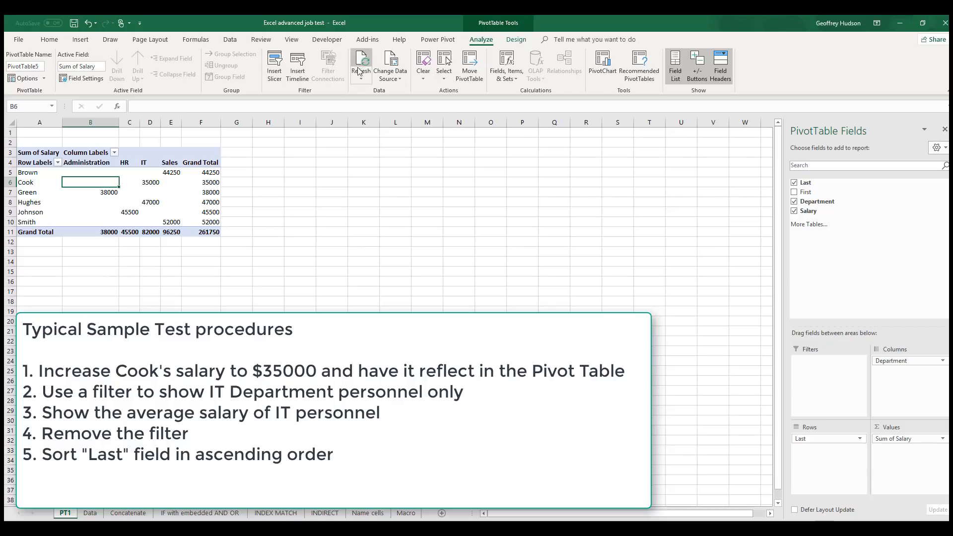
pyautogui.moveTo(211, 184)
pyautogui.moveTo(150, 187)
# Filter the PivotTable's column labels to show only the IT department
pyautogui.click(114, 153)
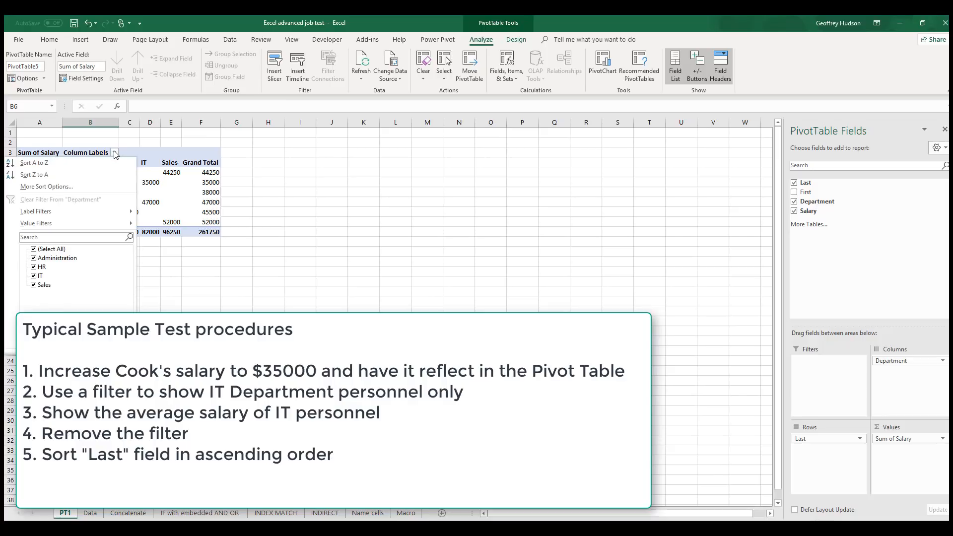
pyautogui.click(35, 249)
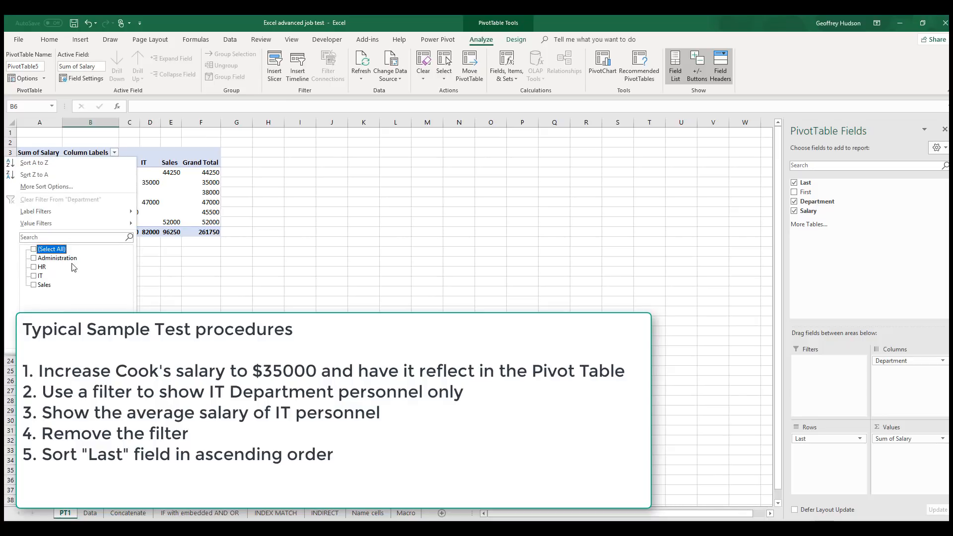
pyautogui.click(34, 276)
pyautogui.click(75, 343)
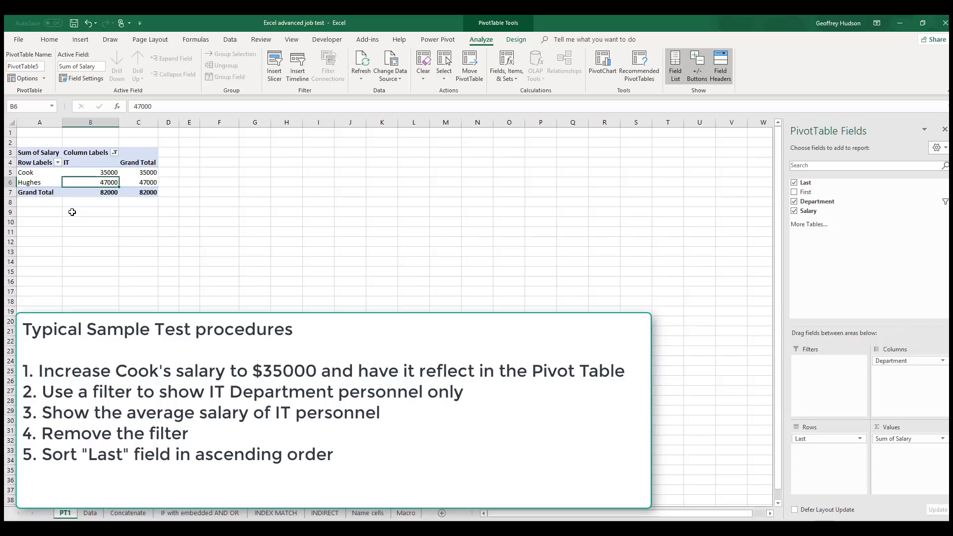
# Summarize the PivotTable's Salary values by Average instead of Sum
pyautogui.rightClick(142, 174)
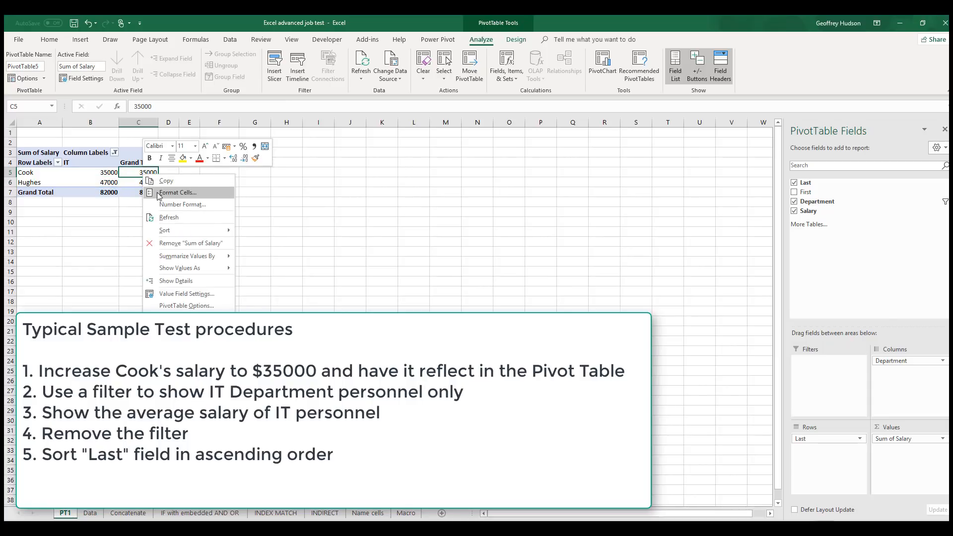
pyautogui.moveTo(188, 256)
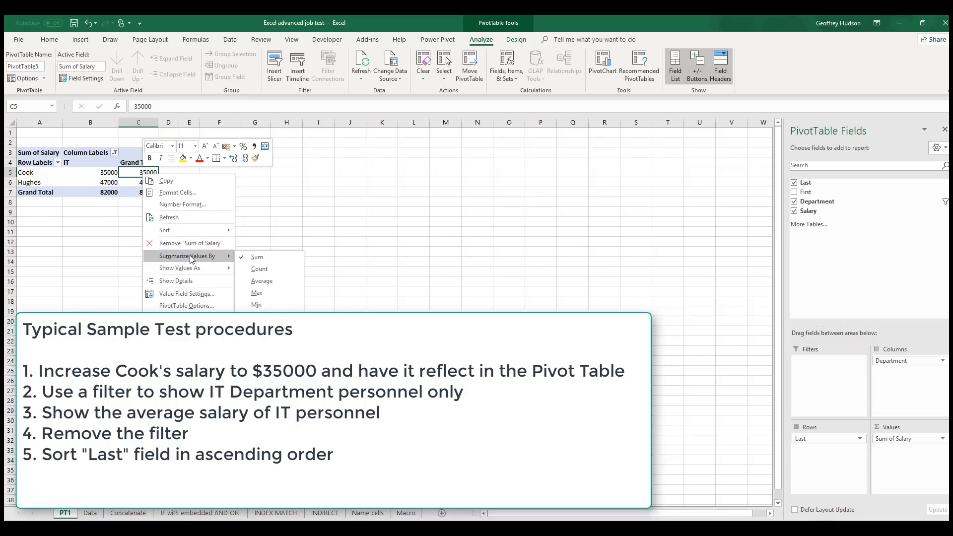
pyautogui.click(259, 281)
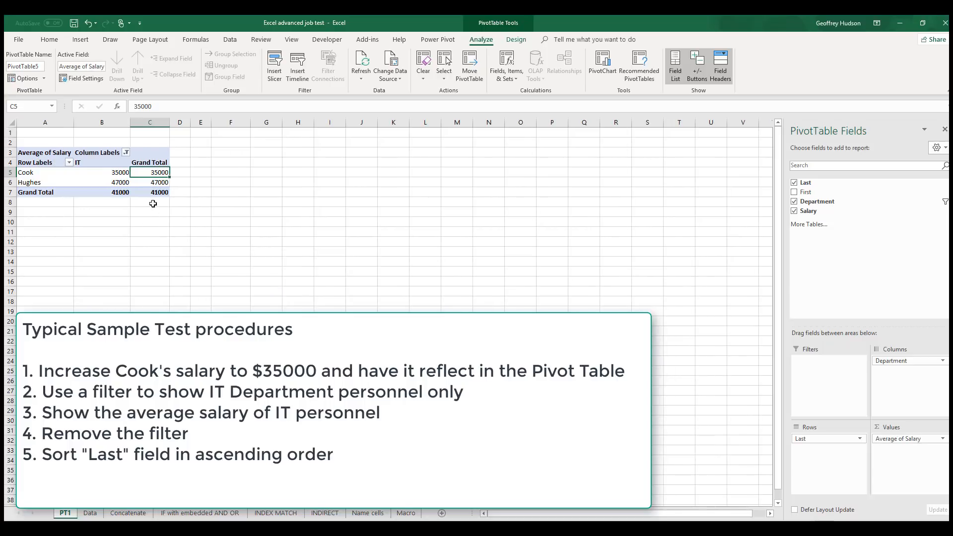
pyautogui.moveTo(151, 194)
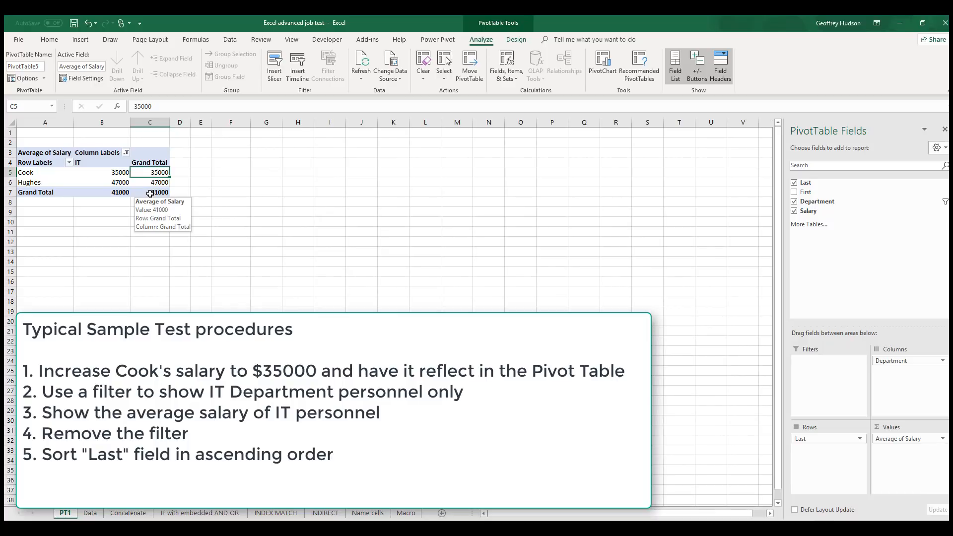
pyautogui.moveTo(114, 194)
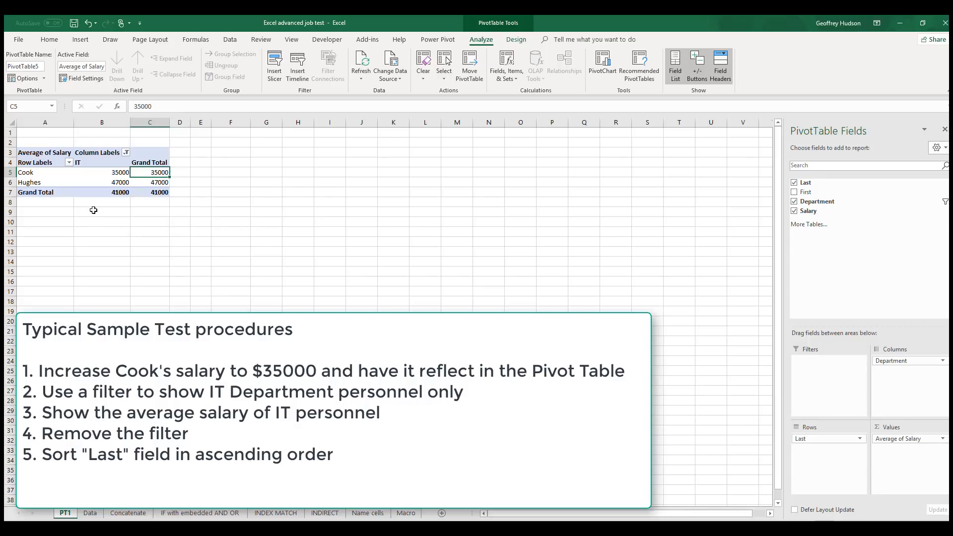
# Show all departments again in the PivotTable's column labels and sort the Last row labels from A to Z
pyautogui.click(126, 153)
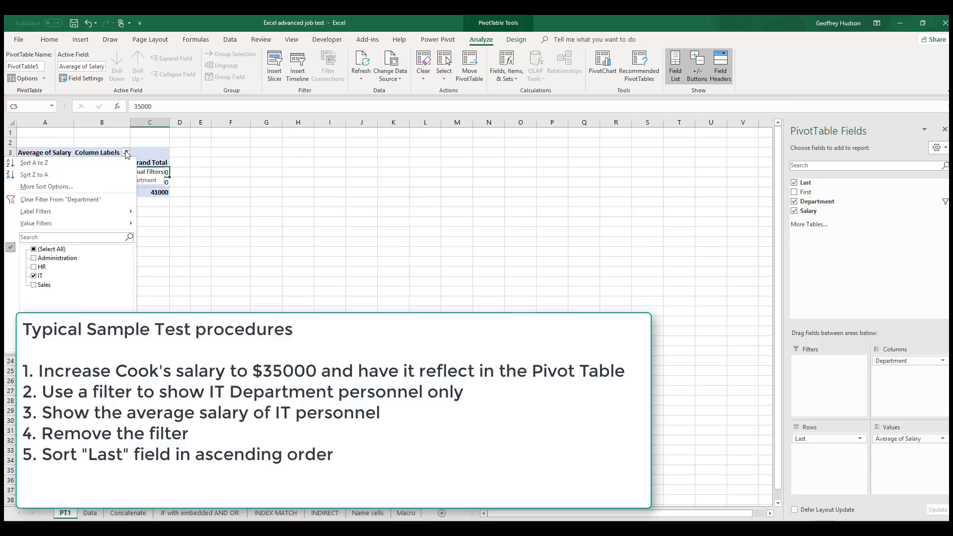
pyautogui.click(34, 250)
pyautogui.click(68, 342)
pyautogui.click(60, 342)
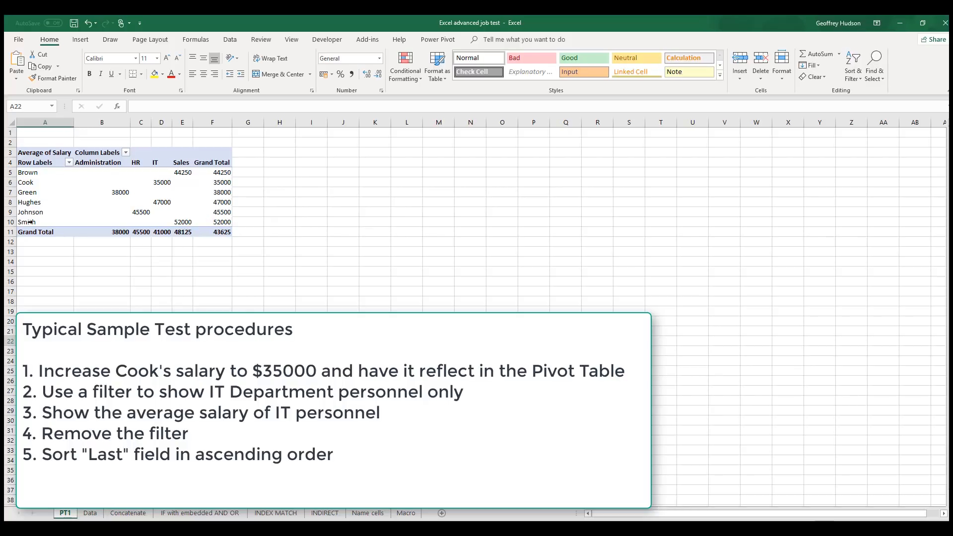
pyautogui.click(69, 163)
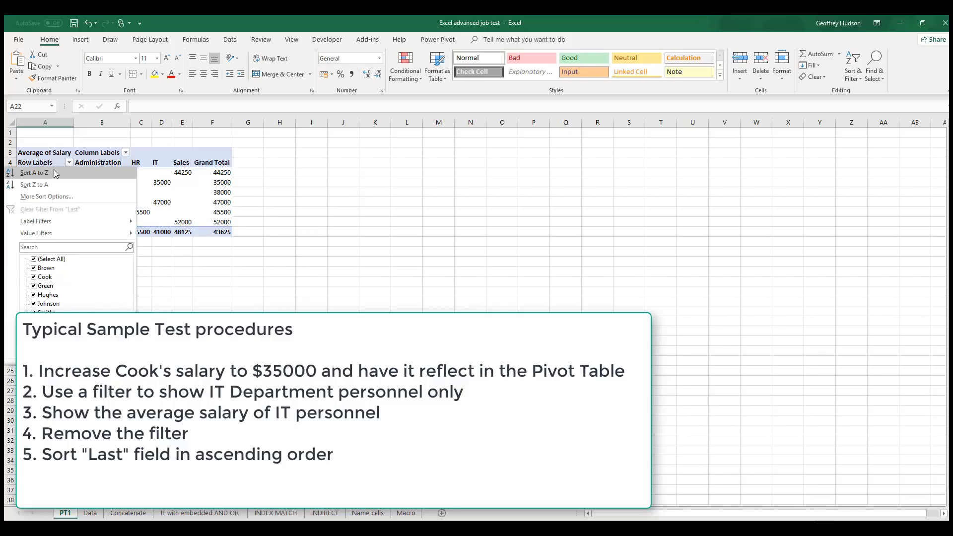
pyautogui.click(53, 175)
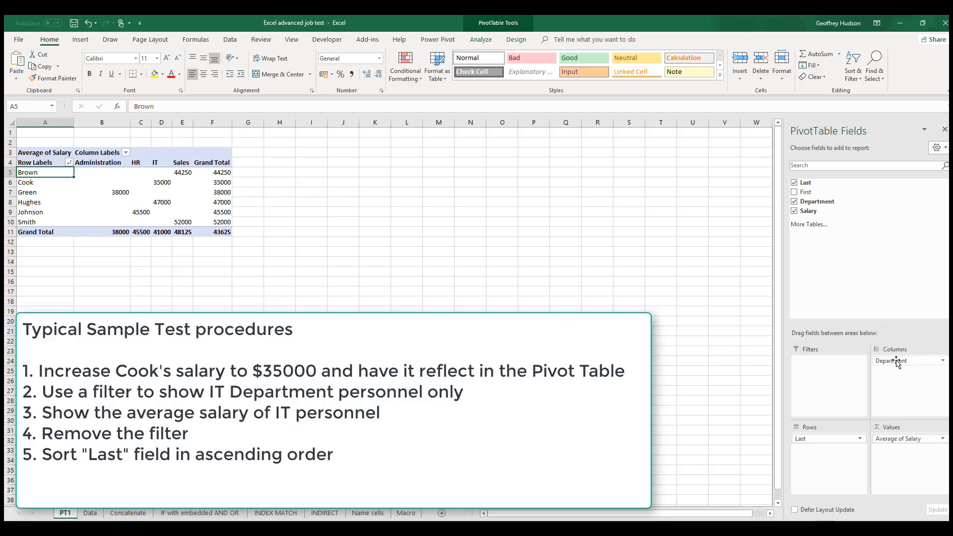
# Rearrange the PivotTable by moving the Department field to Rows and the Last field to Columns
pyautogui.moveTo(897, 362); pyautogui.dragTo(828, 454)
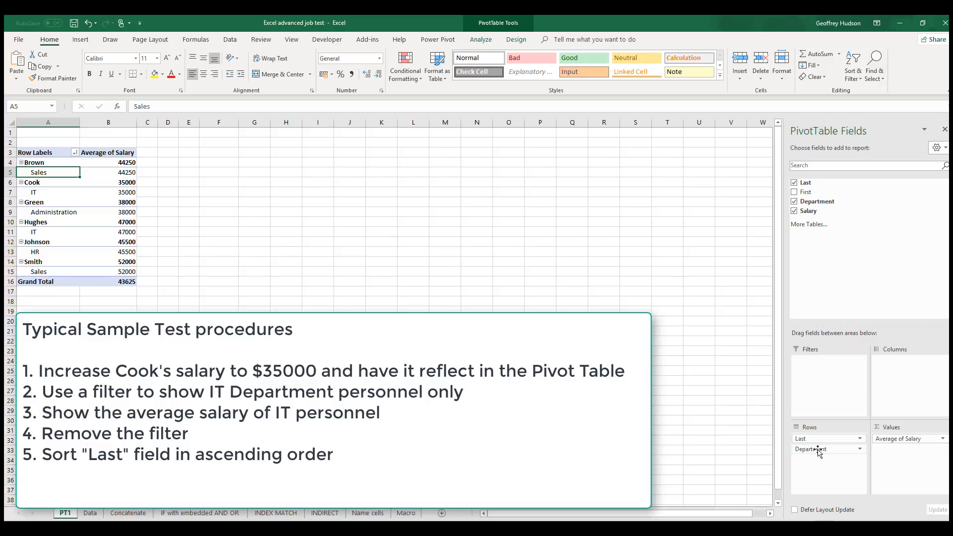
pyautogui.click(820, 438)
pyautogui.moveTo(820, 438); pyautogui.dragTo(893, 384)
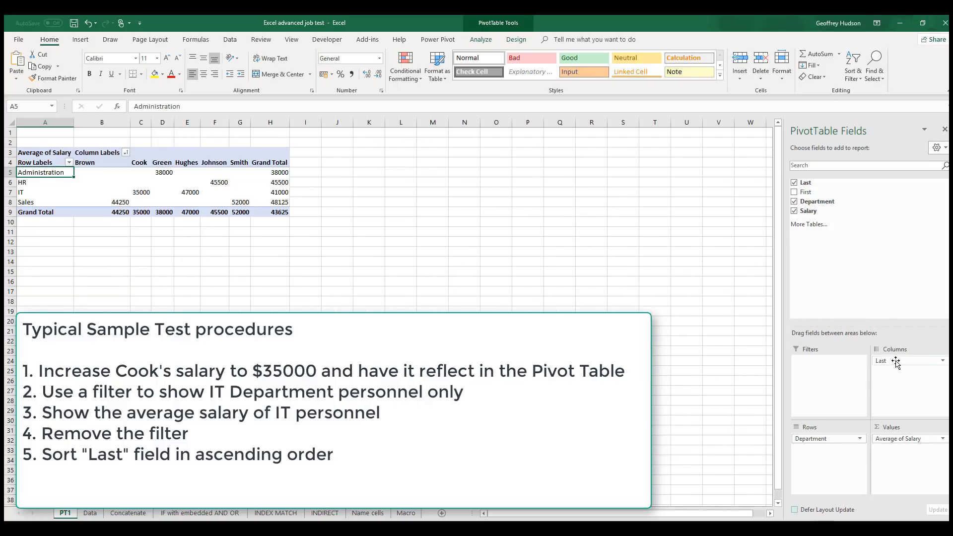
pyautogui.moveTo(896, 363)
pyautogui.mouseDown()
pyautogui.moveTo(885, 394)
pyautogui.moveTo(826, 459)
pyautogui.moveTo(877, 403)
pyautogui.moveTo(888, 362)
pyautogui.mouseUp()
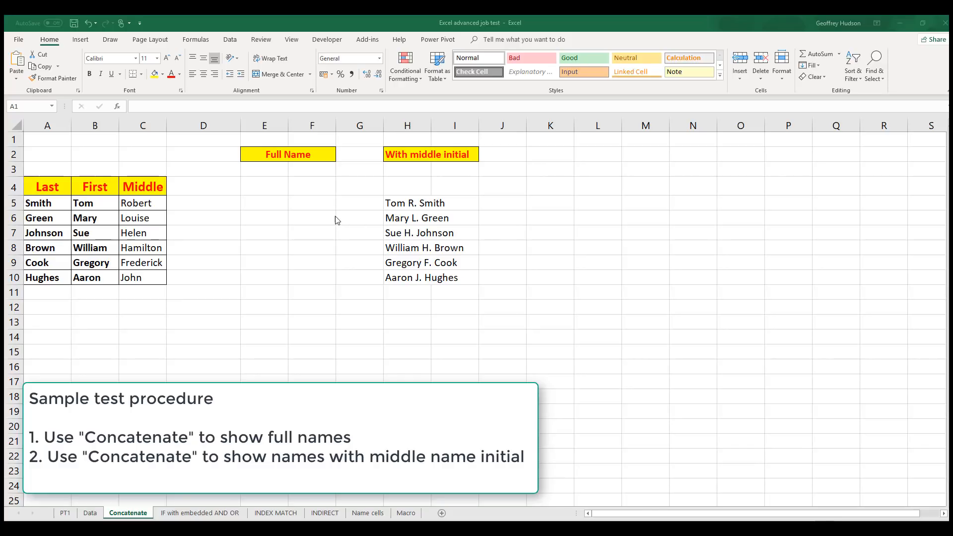
# In cell E5 of the Concatenate sheet, build the full name with =CONCATENATE(B5," ",C5," ",A5)
pyautogui.press('F2')
pyautogui.click(259, 202)
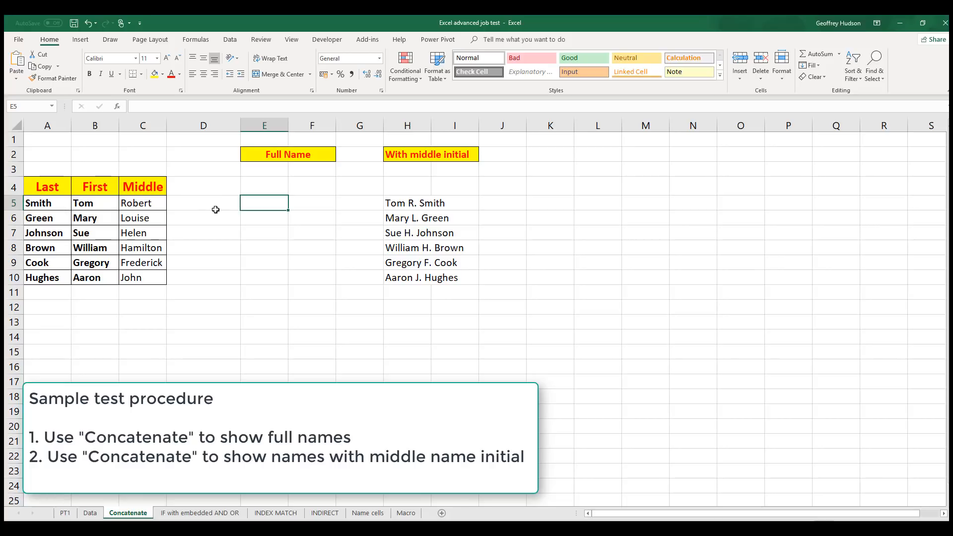
pyautogui.write('=')
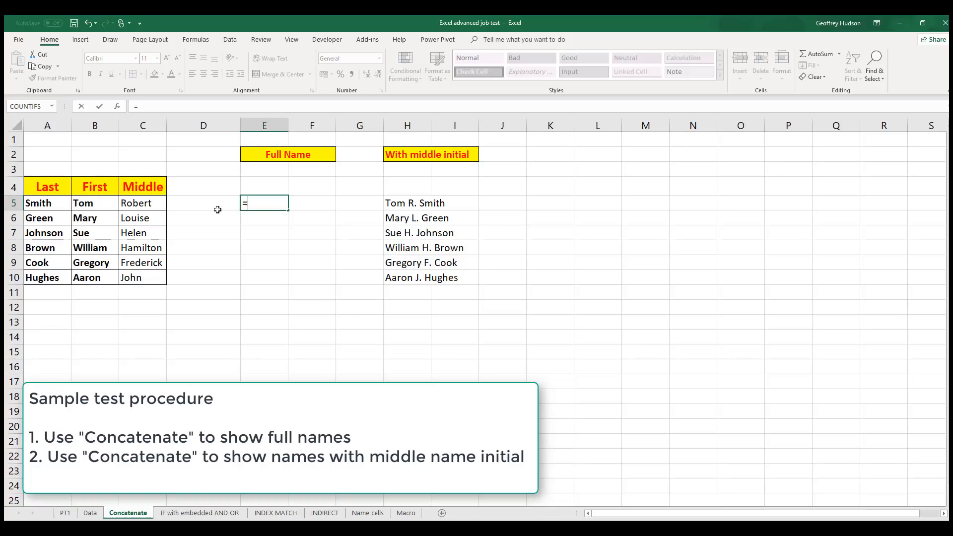
pyautogui.write('conca')
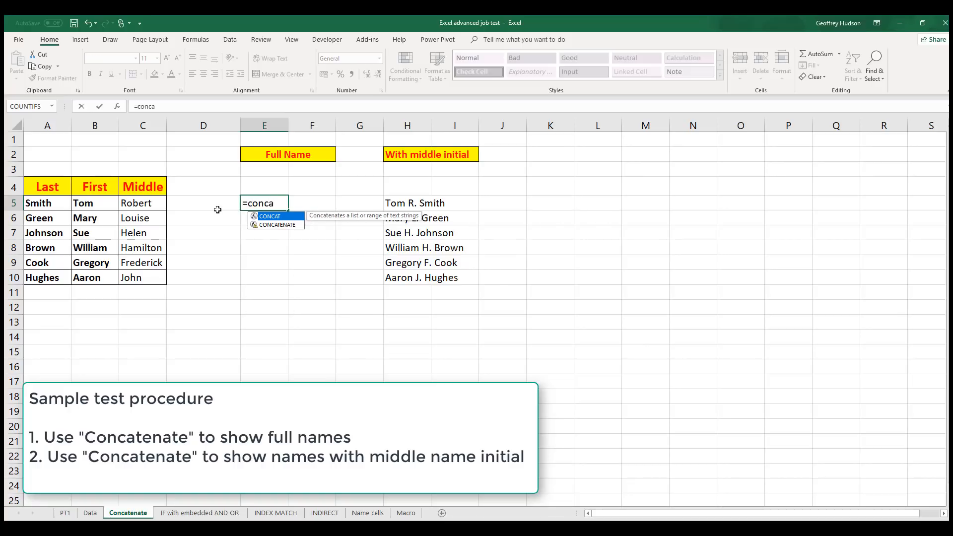
pyautogui.write('tenate')
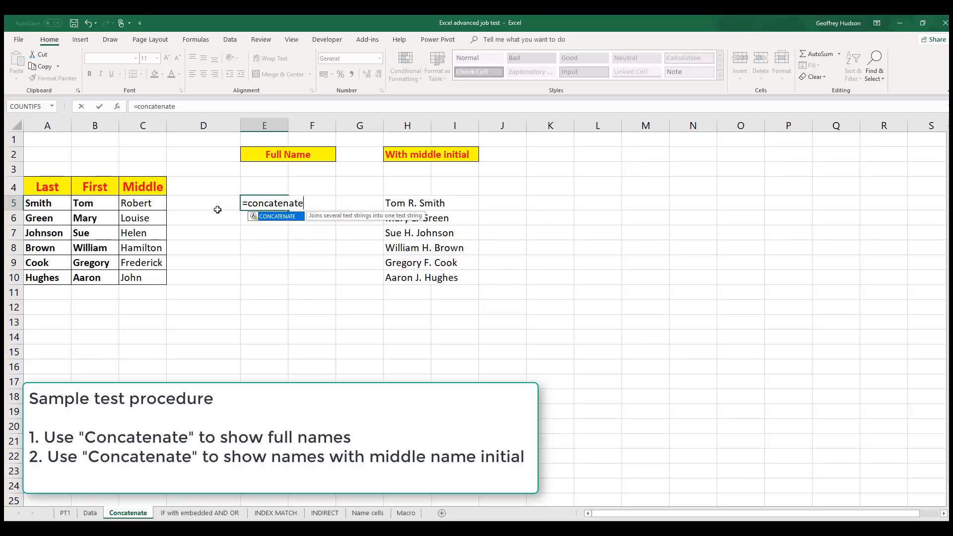
pyautogui.write('(')
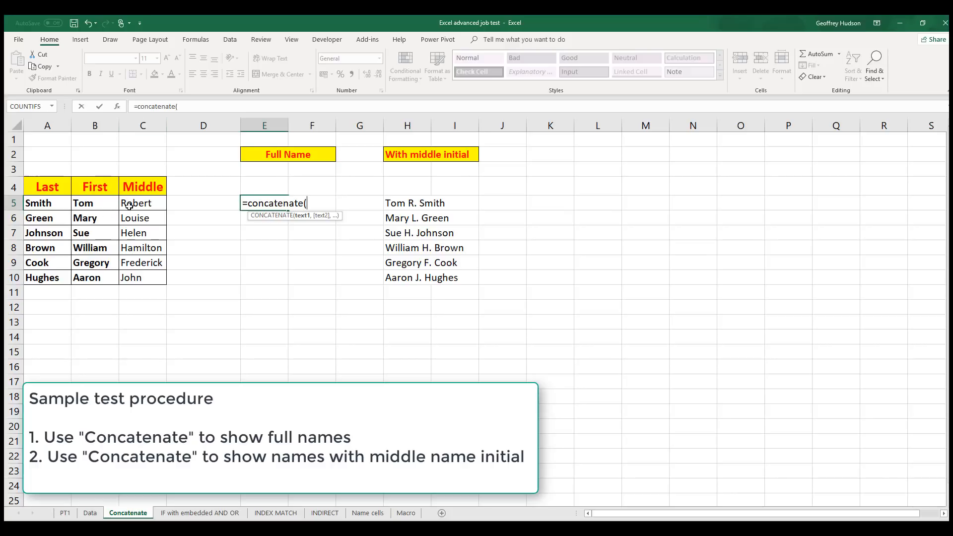
pyautogui.click(90, 205)
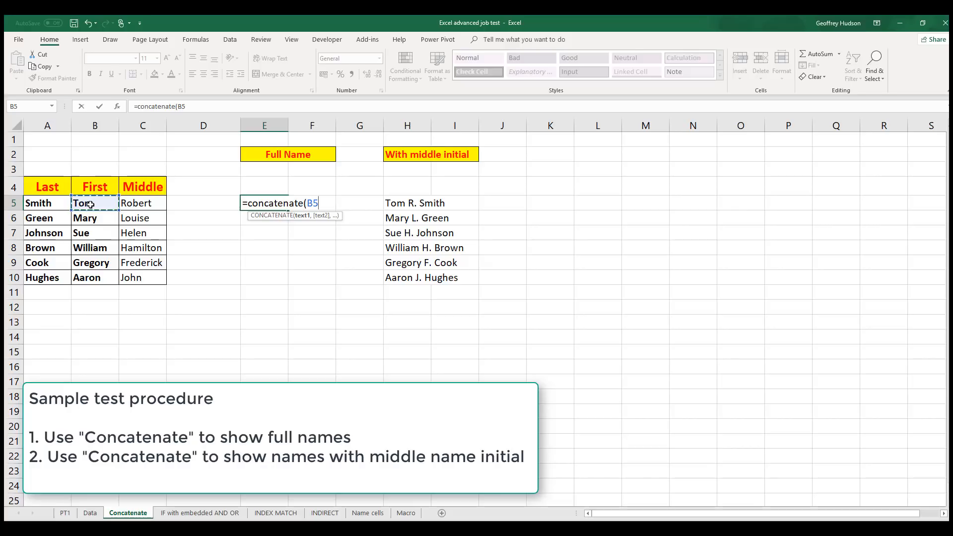
pyautogui.write(',')
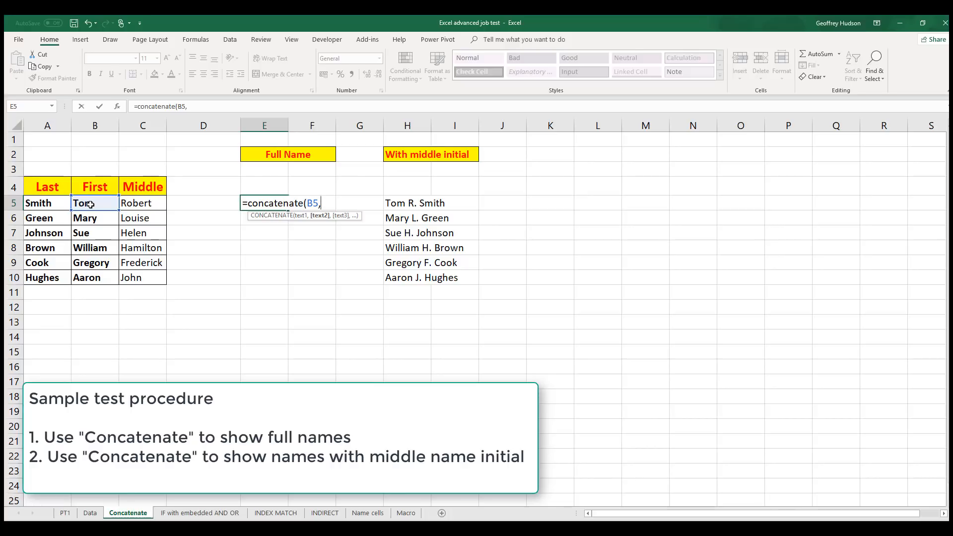
pyautogui.write('" ",')
pyautogui.click(134, 202)
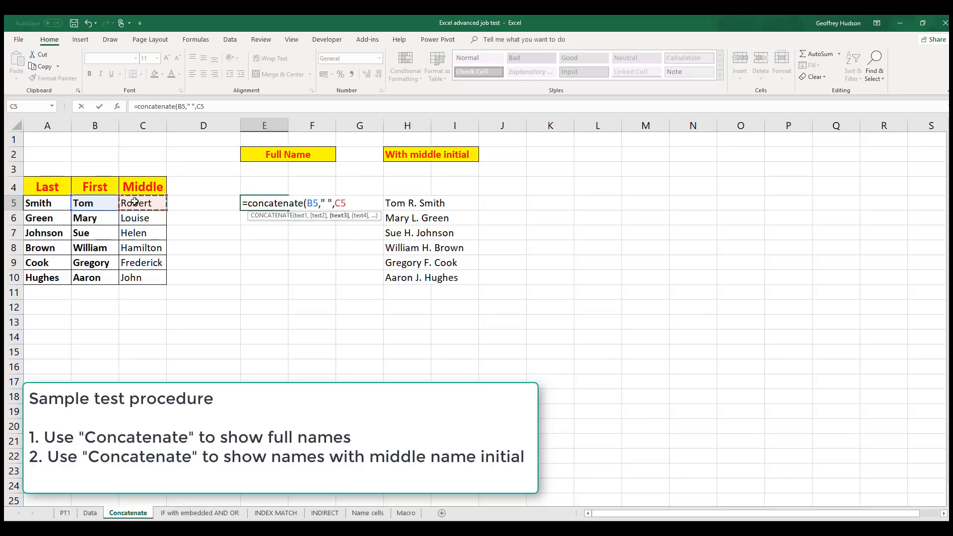
pyautogui.write(',"')
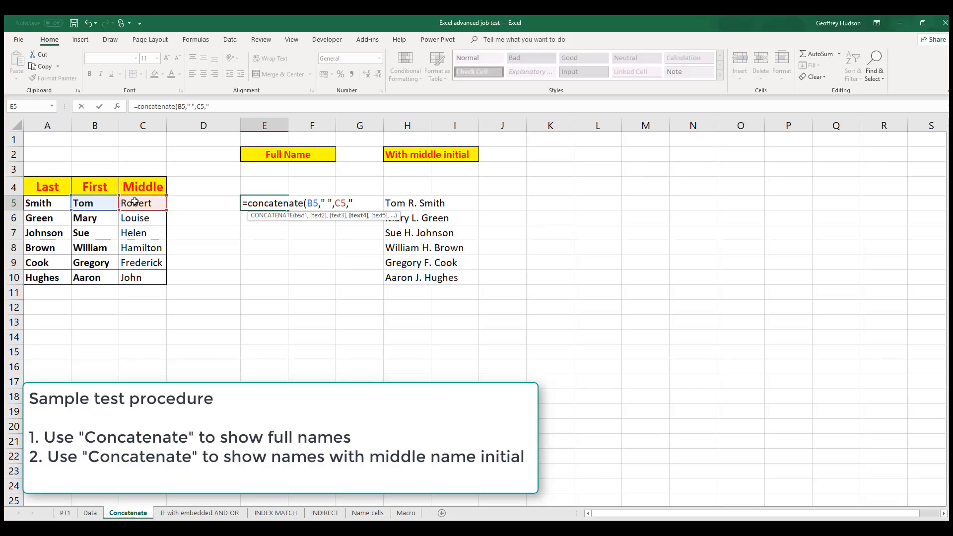
pyautogui.write(' ",')
pyautogui.click(44, 203)
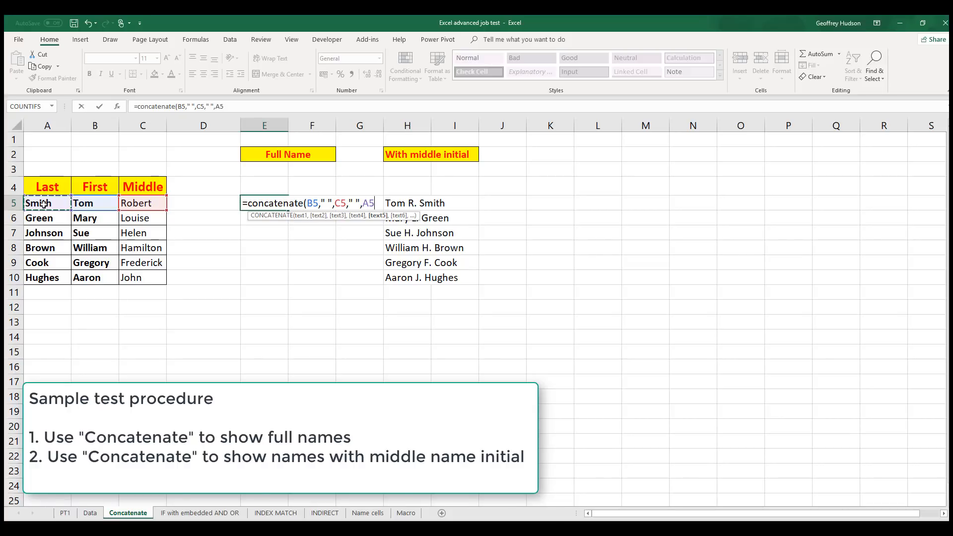
pyautogui.write(')')
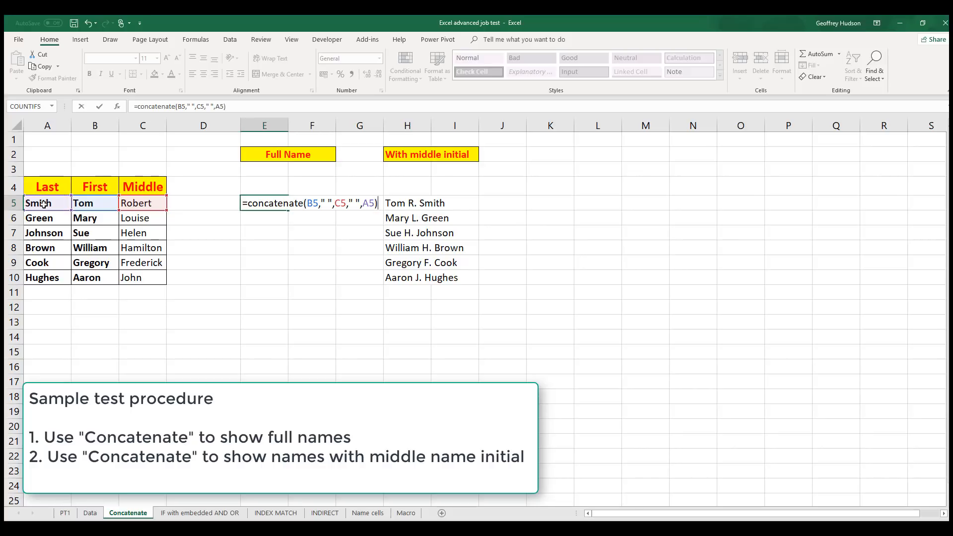
pyautogui.press('Return')
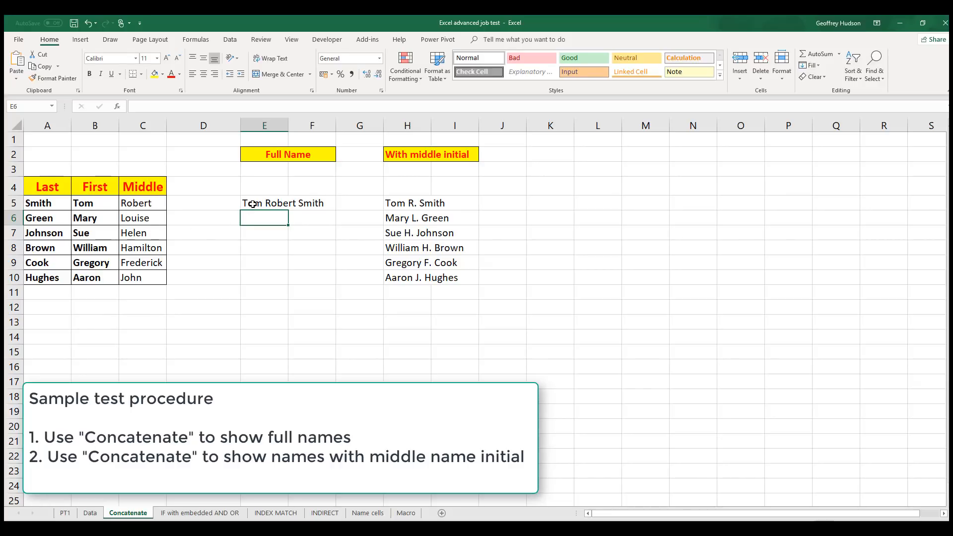
# Fill the full-name formula from E5 down to row 10, and select H5 under With middle initial
pyautogui.moveTo(252, 204); pyautogui.dragTo(323, 284)
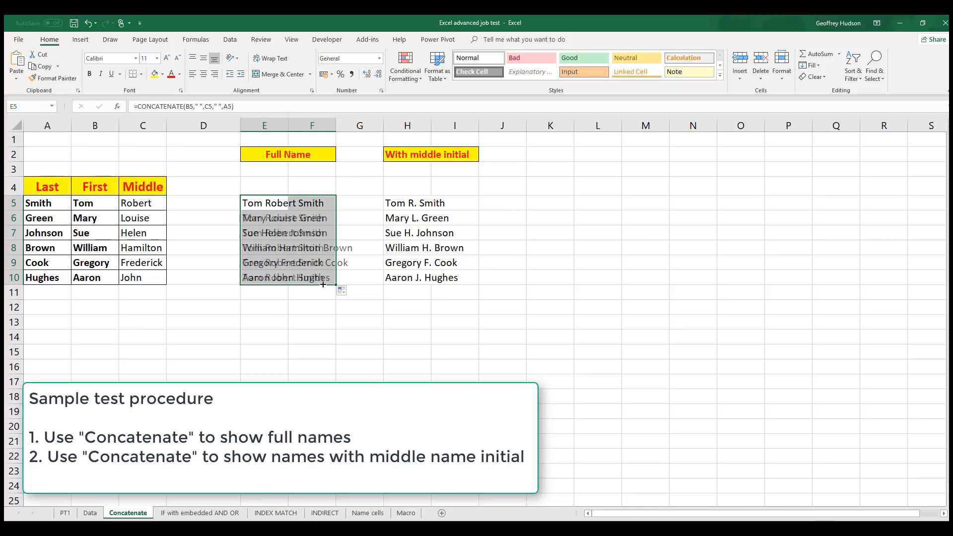
pyautogui.doubleClick(306, 323)
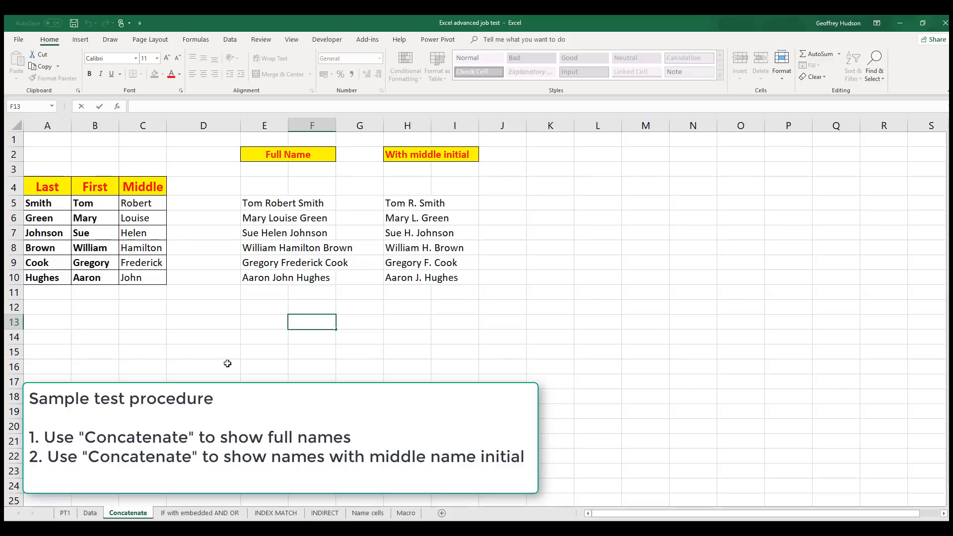
pyautogui.click(397, 204)
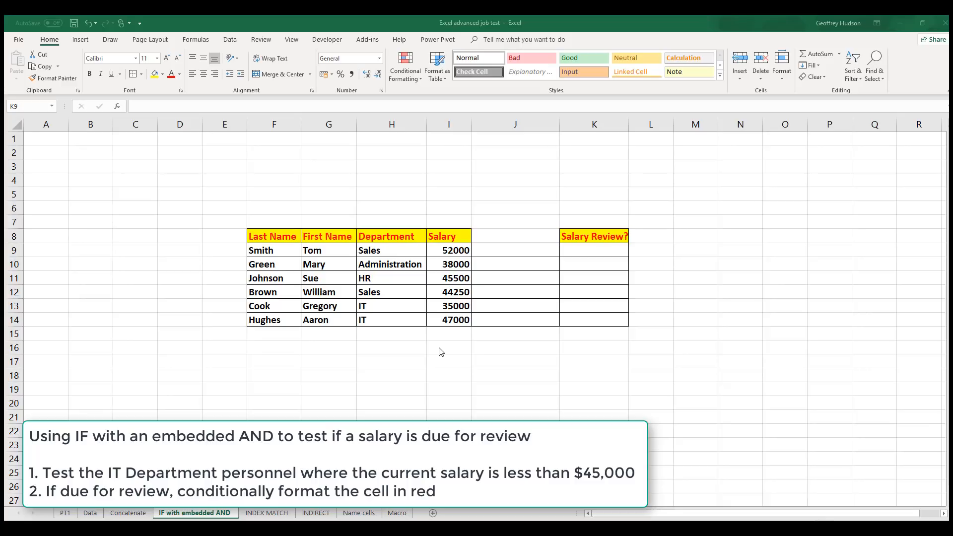
# Enter =IF(AND(H9="IT",I9<45000),"Review Salary","No Review") in K9 and fill it down to K14
pyautogui.click(585, 249)
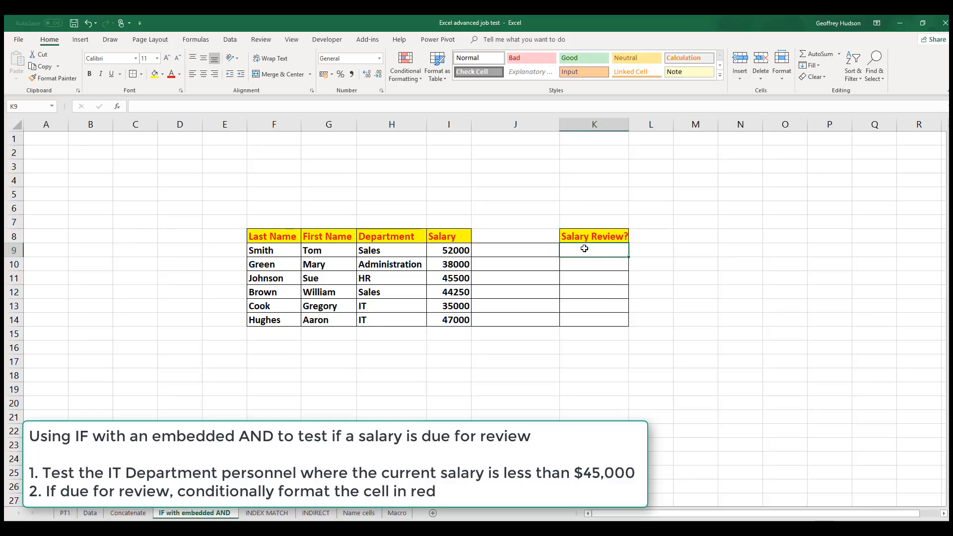
pyautogui.write('=if')
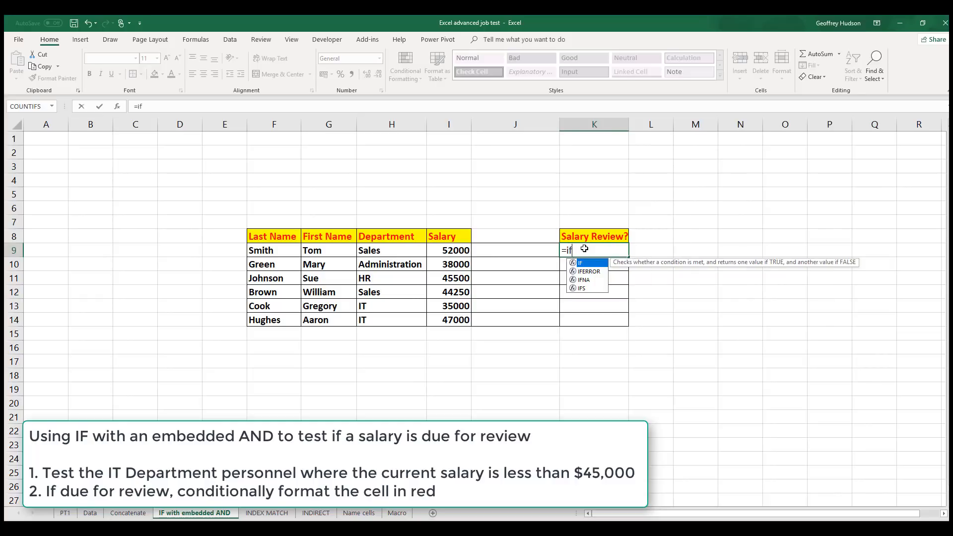
pyautogui.write('(and')
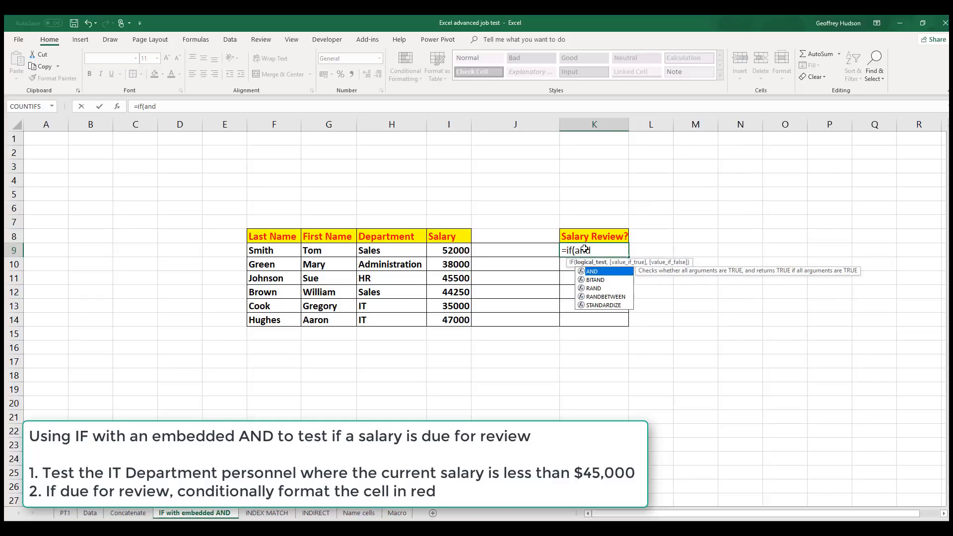
pyautogui.write('(')
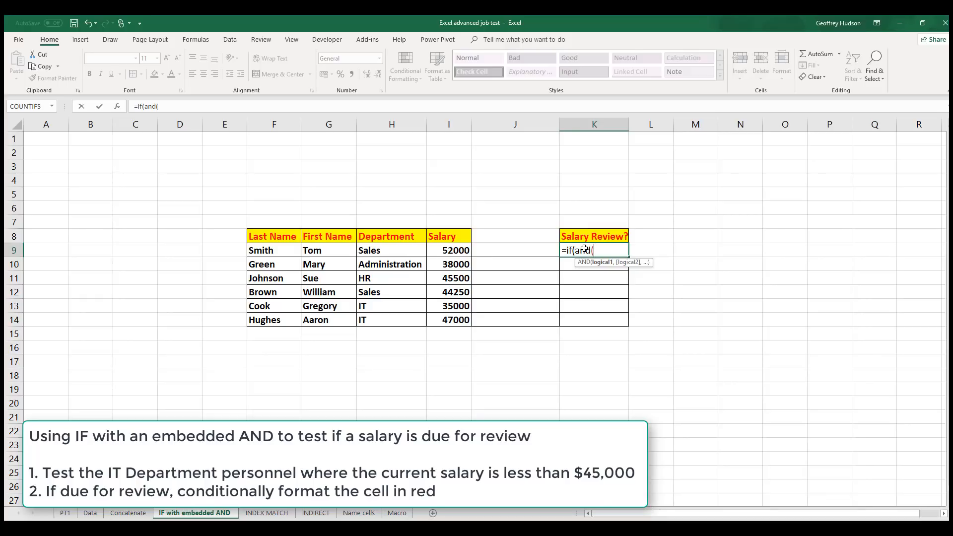
pyautogui.click(396, 252)
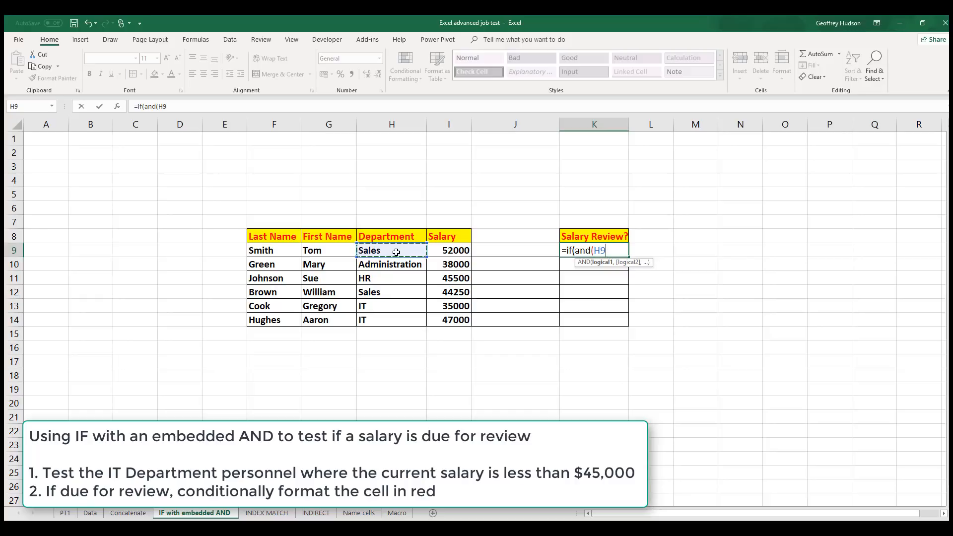
pyautogui.write('="IT",')
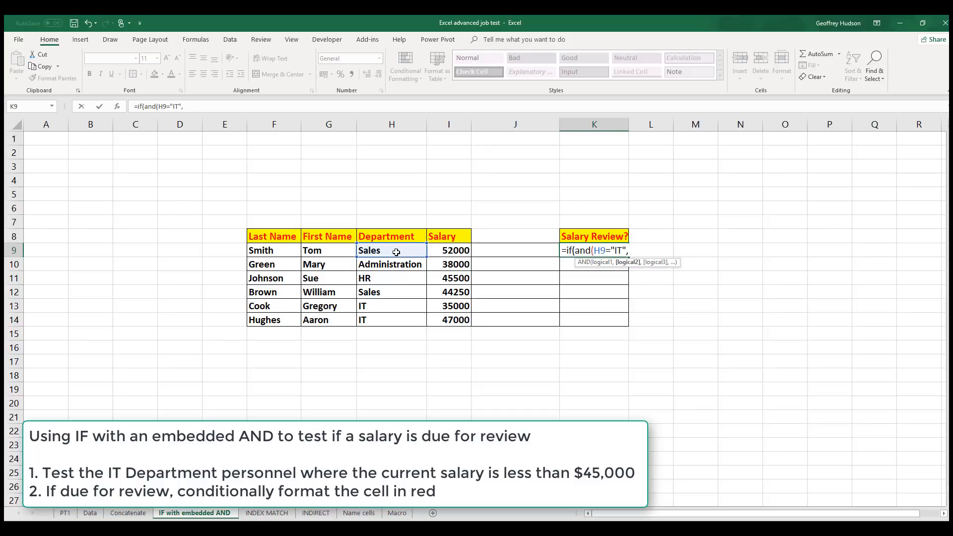
pyautogui.click(453, 251)
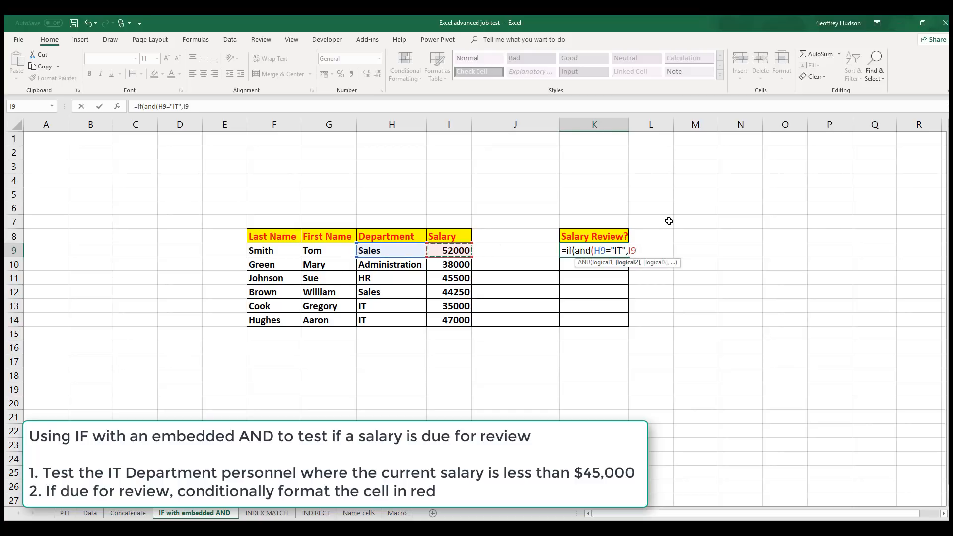
pyautogui.write('<45000)')
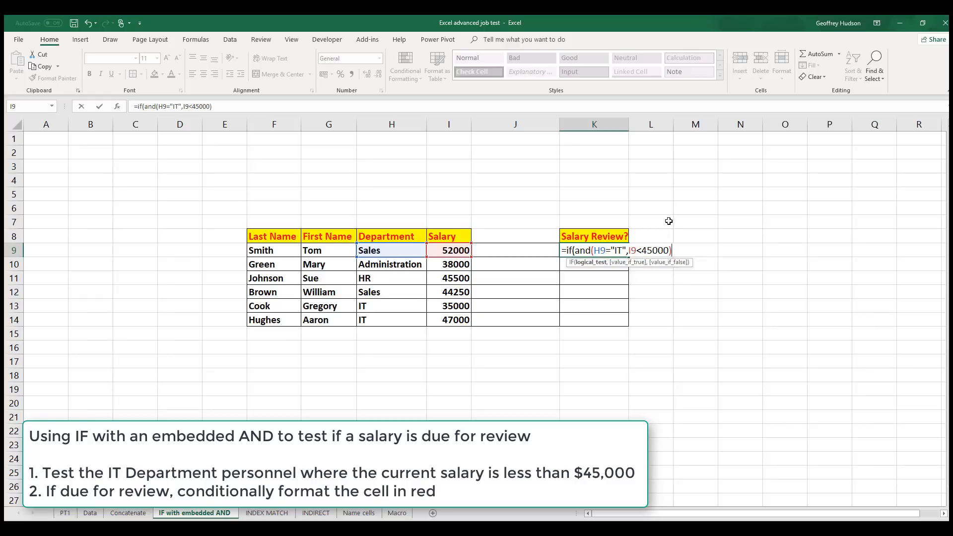
pyautogui.write(',')
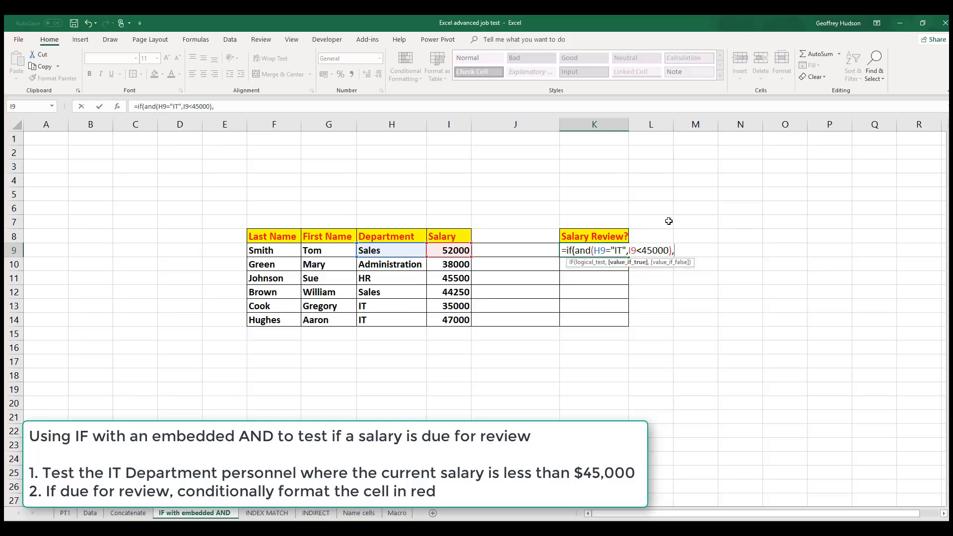
pyautogui.write('"Review Salary')
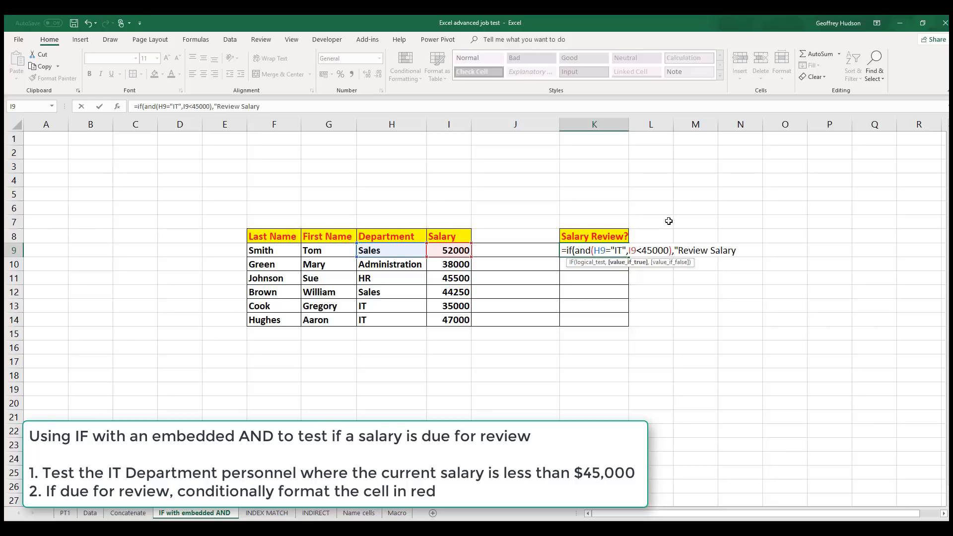
pyautogui.write('"')
pyautogui.write(',"No')
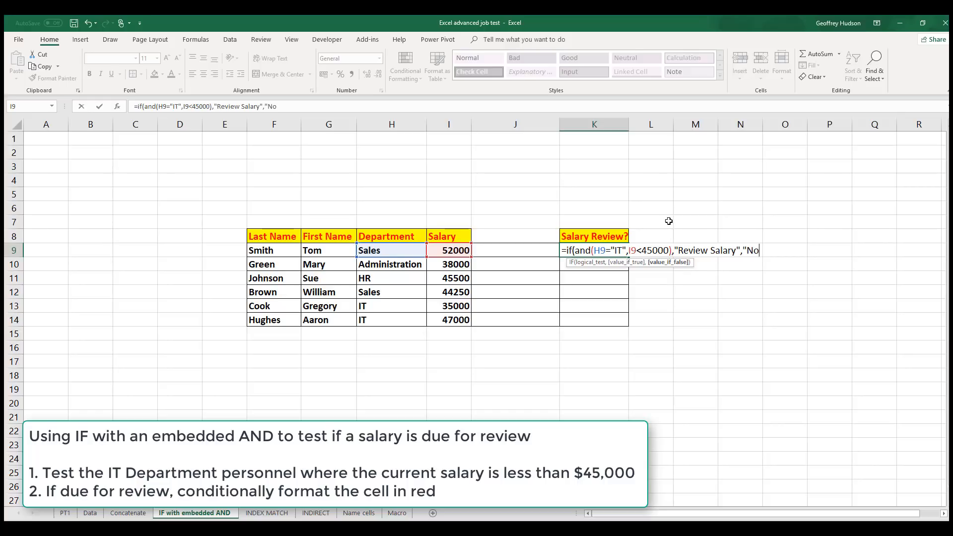
pyautogui.write(' Review"))')
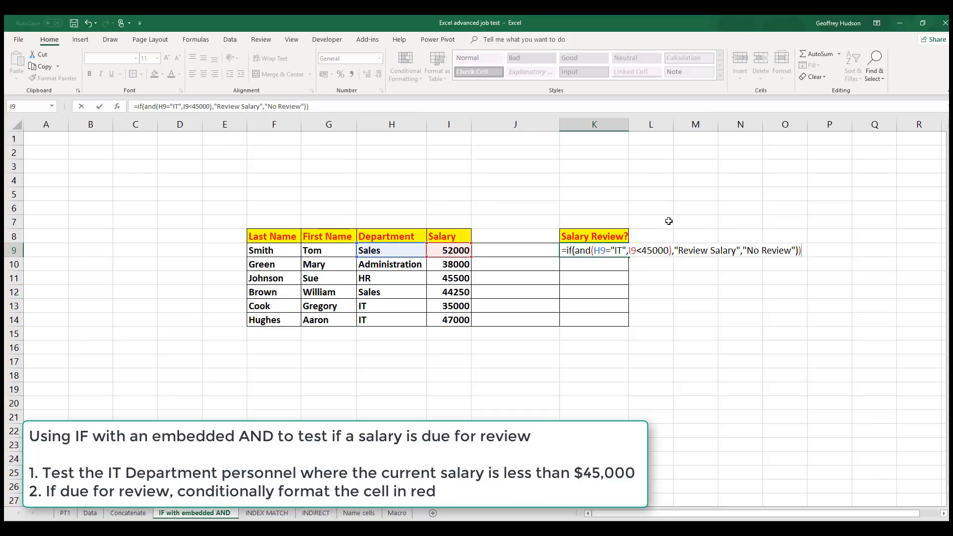
pyautogui.press('Return')
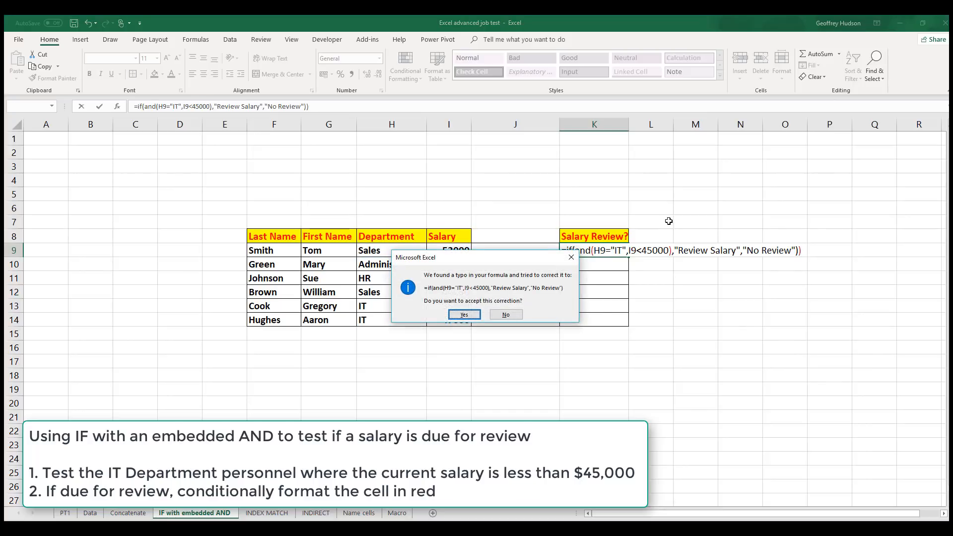
pyautogui.click(456, 316)
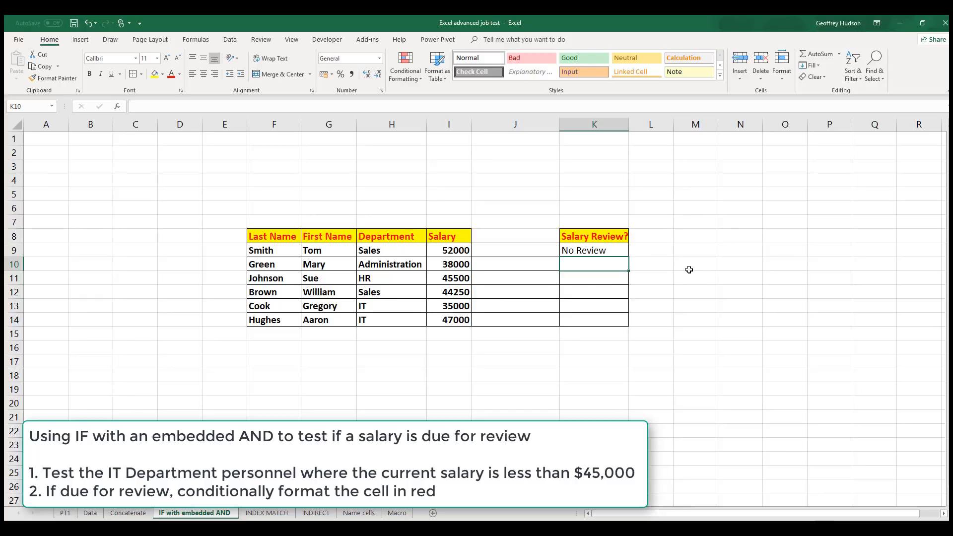
pyautogui.click(594, 250)
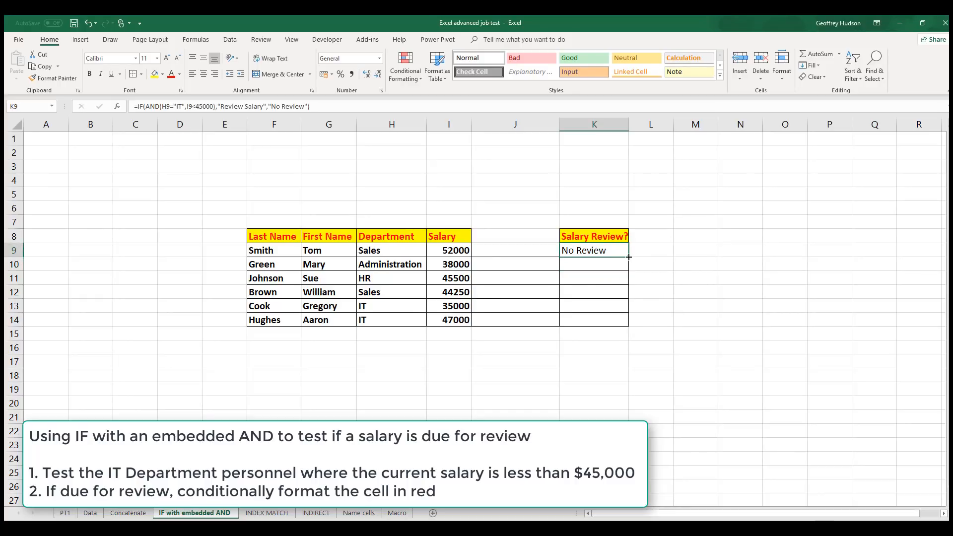
pyautogui.moveTo(629, 267); pyautogui.dragTo(628, 323)
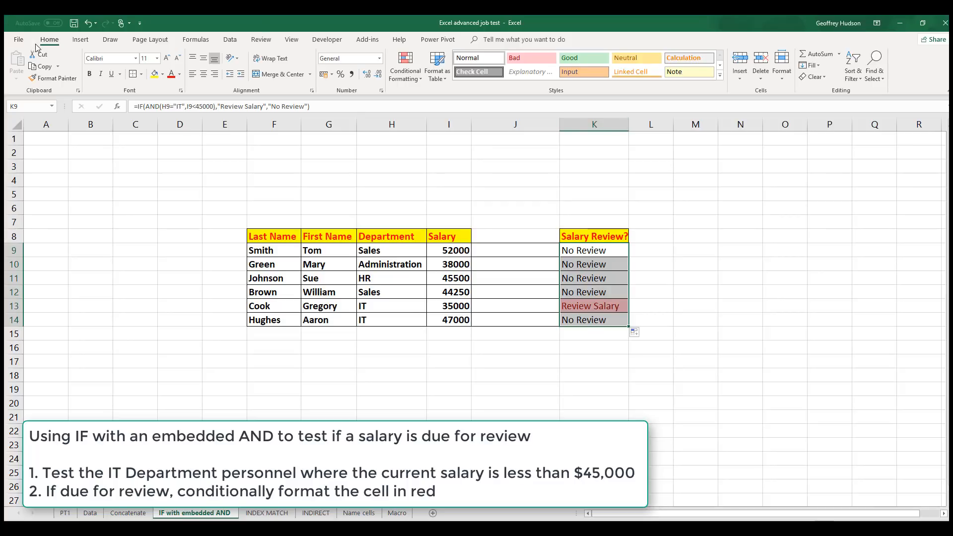
# Conditionally format K9:K14 so cells containing the text Review Salary get Light Red Fill with Dark Red Text
pyautogui.click(405, 60)
pyautogui.moveTo(415, 97)
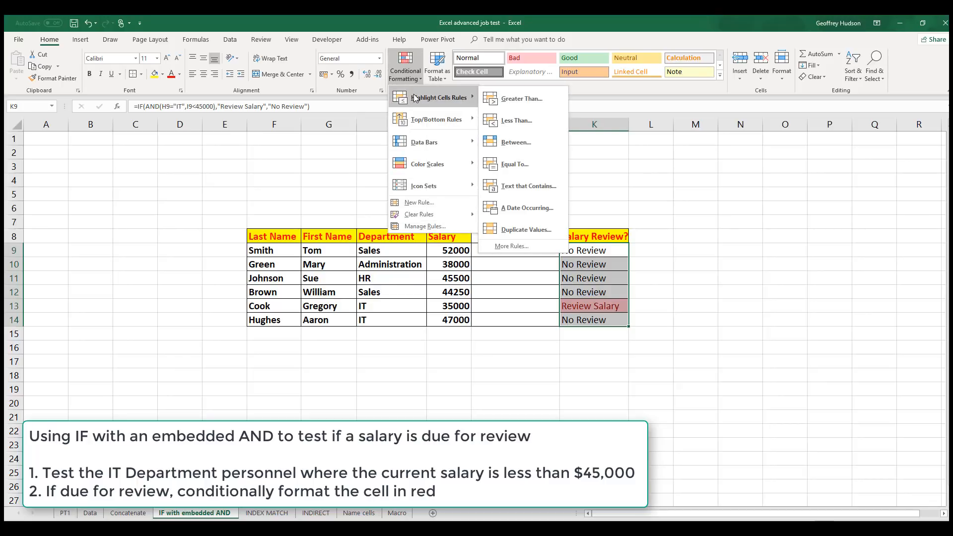
pyautogui.click(525, 187)
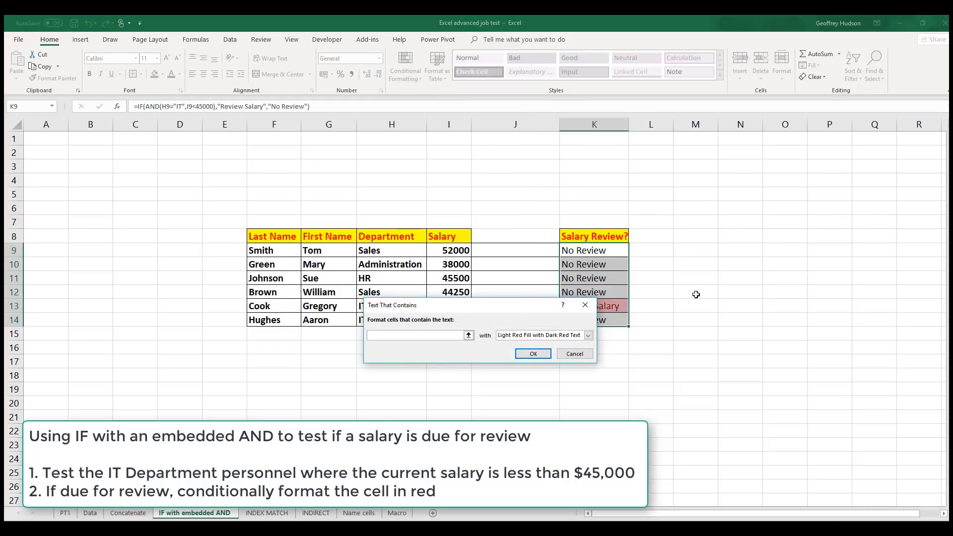
pyautogui.moveTo(512, 310); pyautogui.dragTo(503, 363)
pyautogui.write('Re')
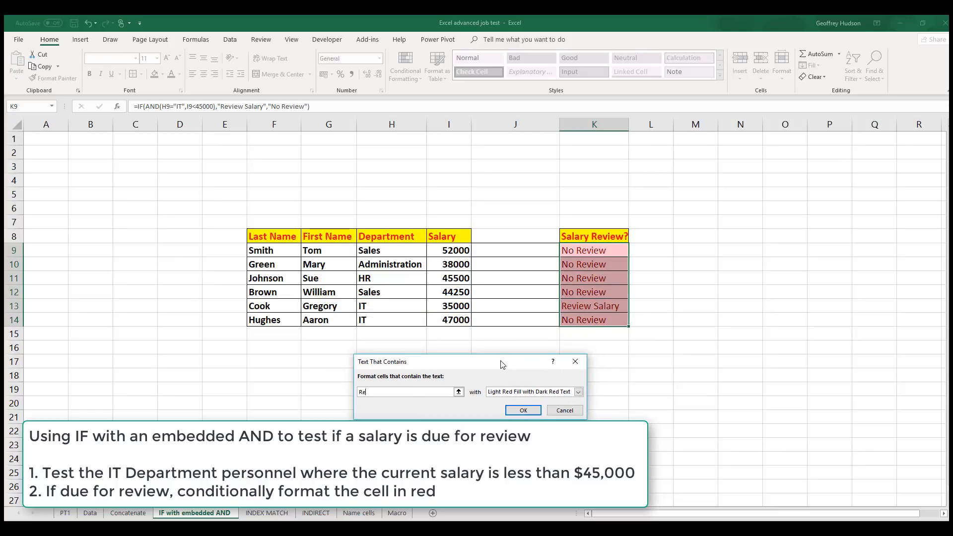
pyautogui.write('view Salary')
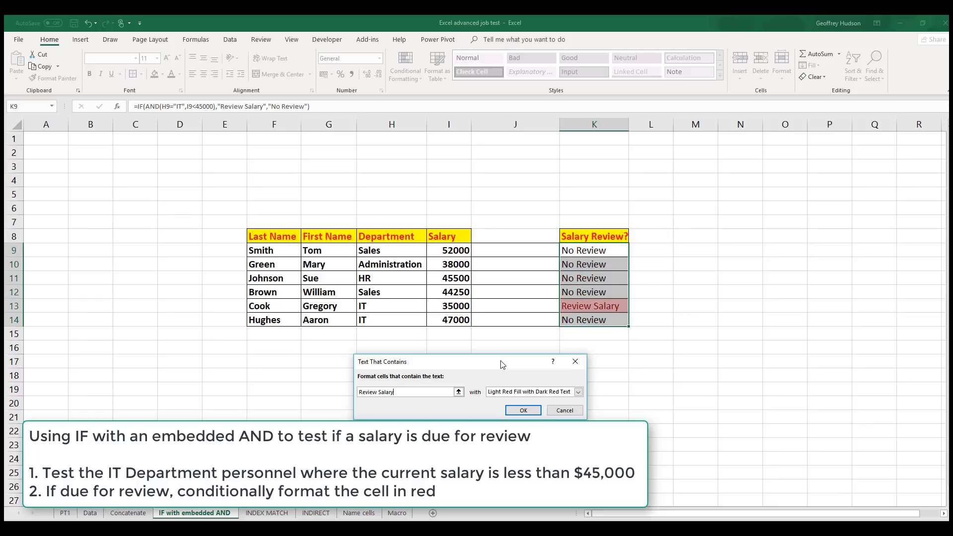
pyautogui.click(523, 410)
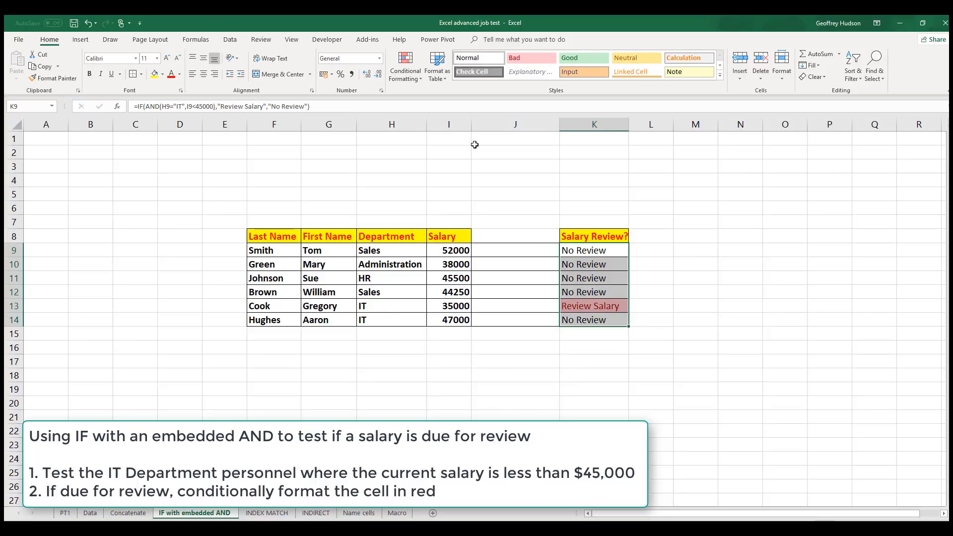
# Add a text rule to K9:K14 that formats cells containing No Review with Yellow Fill with Dark Yellow Text
pyautogui.click(407, 58)
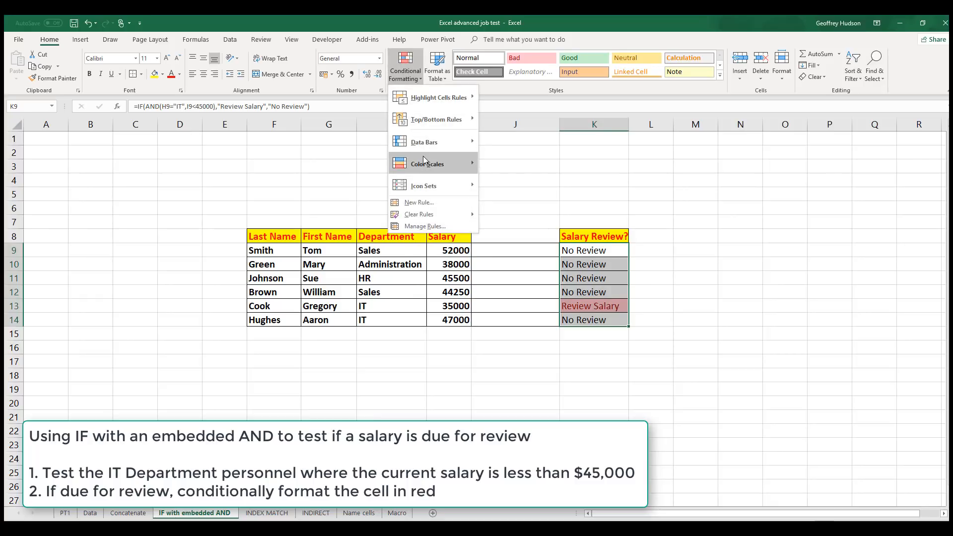
pyautogui.moveTo(432, 98)
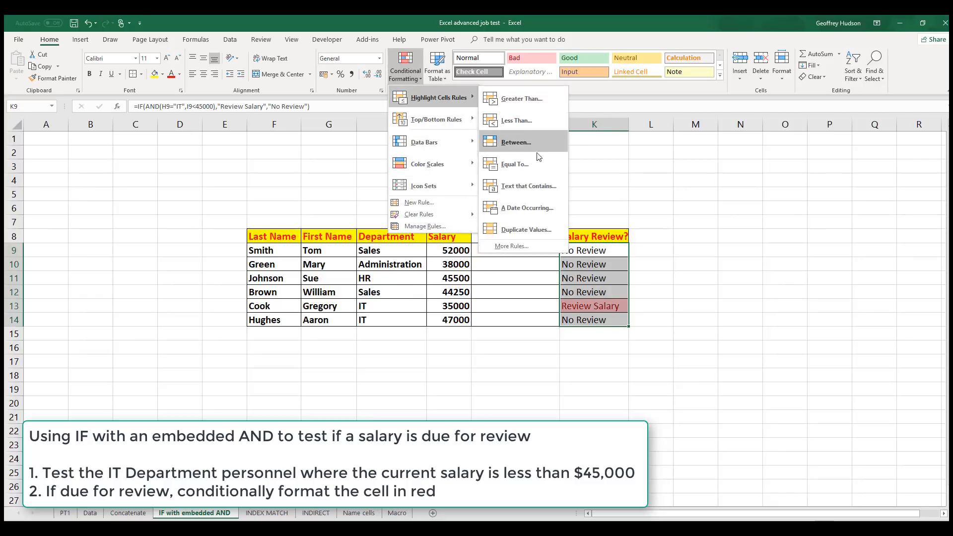
pyautogui.click(526, 187)
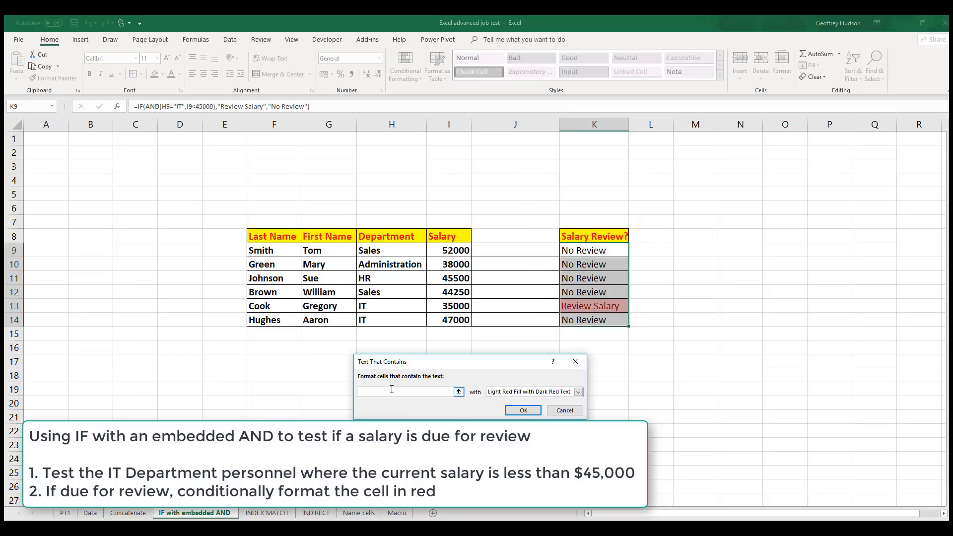
pyautogui.write('No Re')
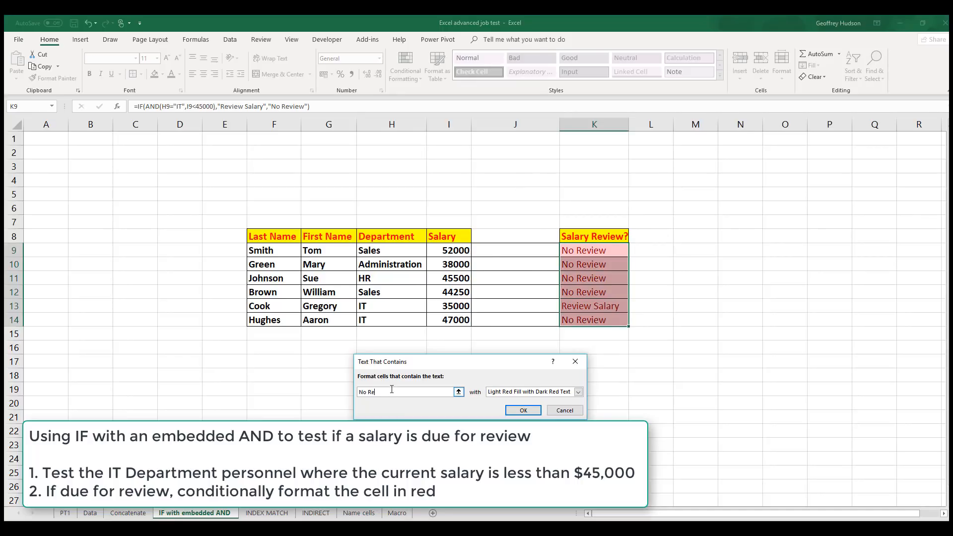
pyautogui.write('view')
pyautogui.click(577, 392)
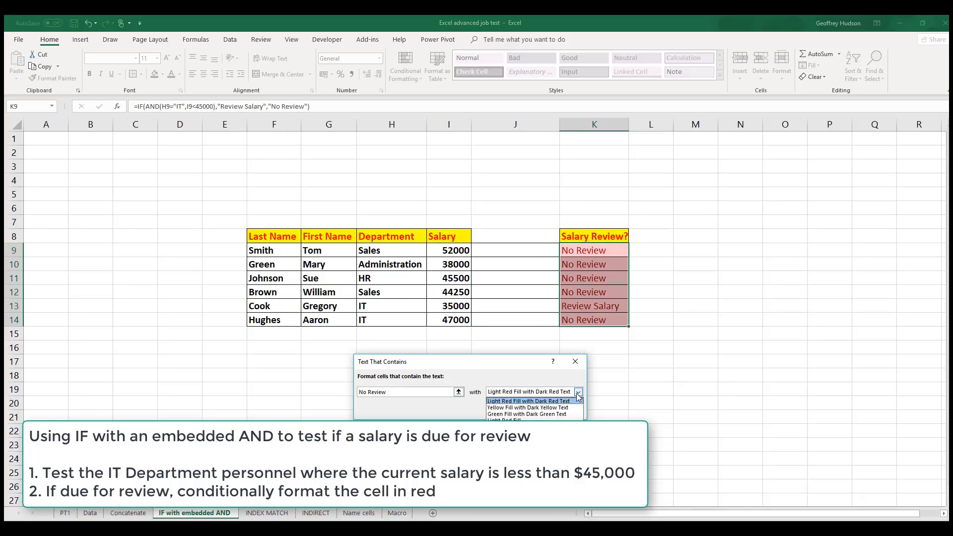
pyautogui.click(546, 408)
pyautogui.click(521, 409)
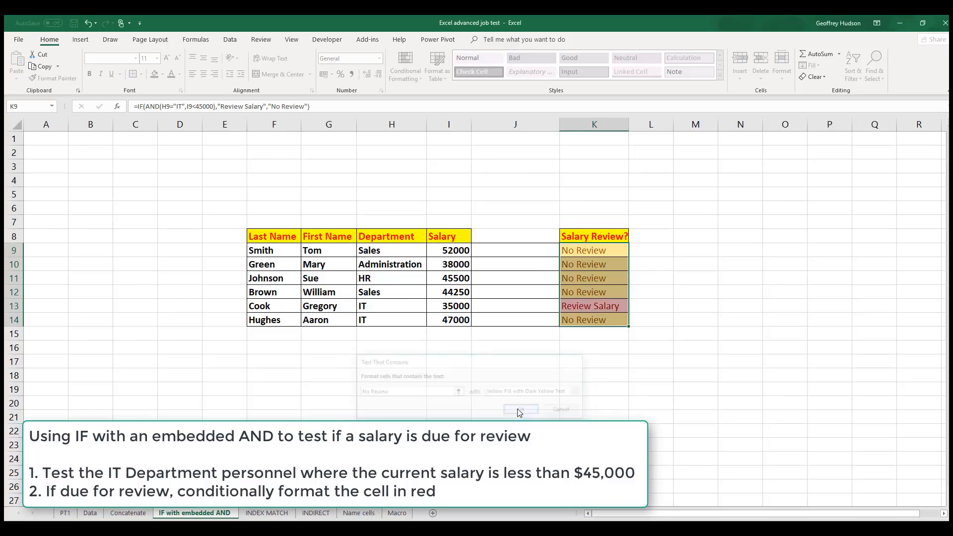
pyautogui.click(697, 339)
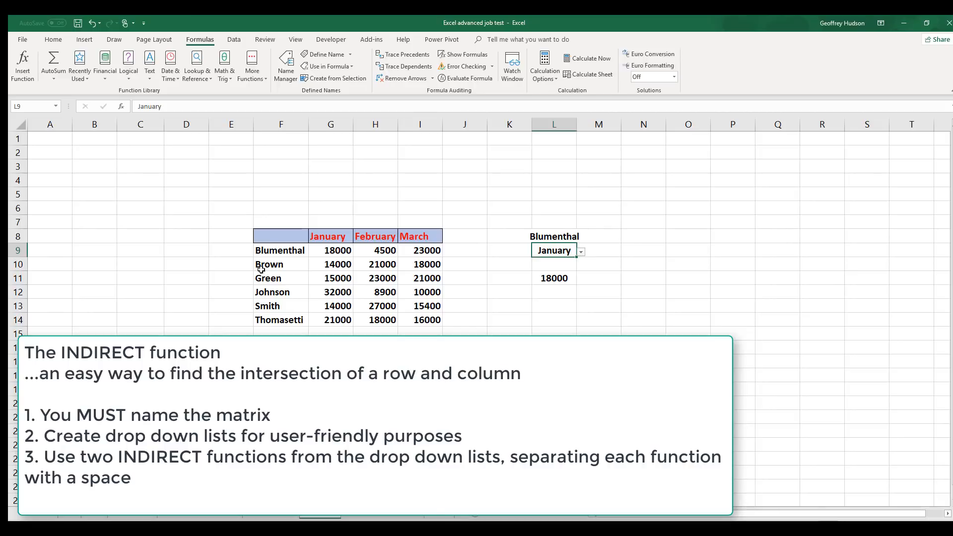
# On the INDIRECT sheet, select the matrix F8:I14 including its headers and name the range staff
pyautogui.moveTo(275, 235); pyautogui.dragTo(434, 322)
pyautogui.click(433, 322)
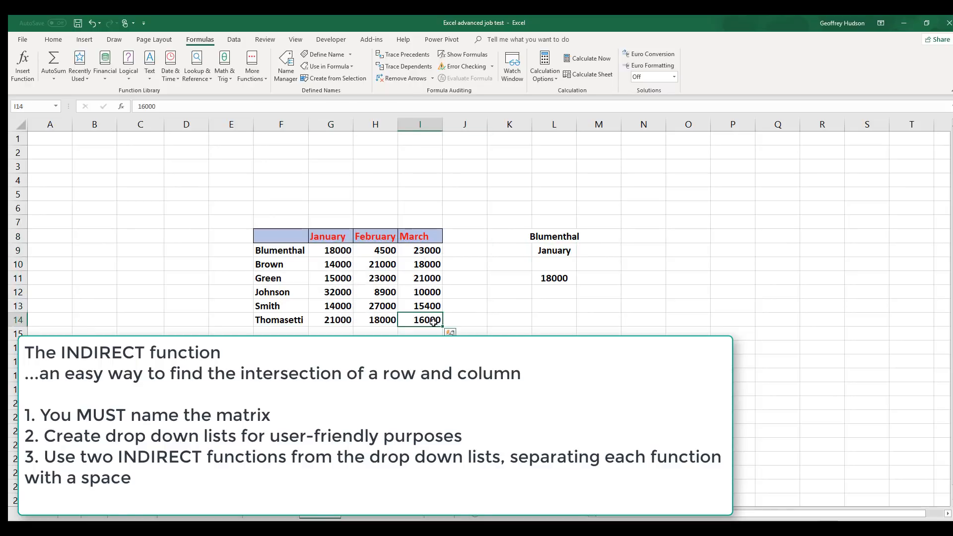
pyautogui.moveTo(280, 236); pyautogui.dragTo(417, 322)
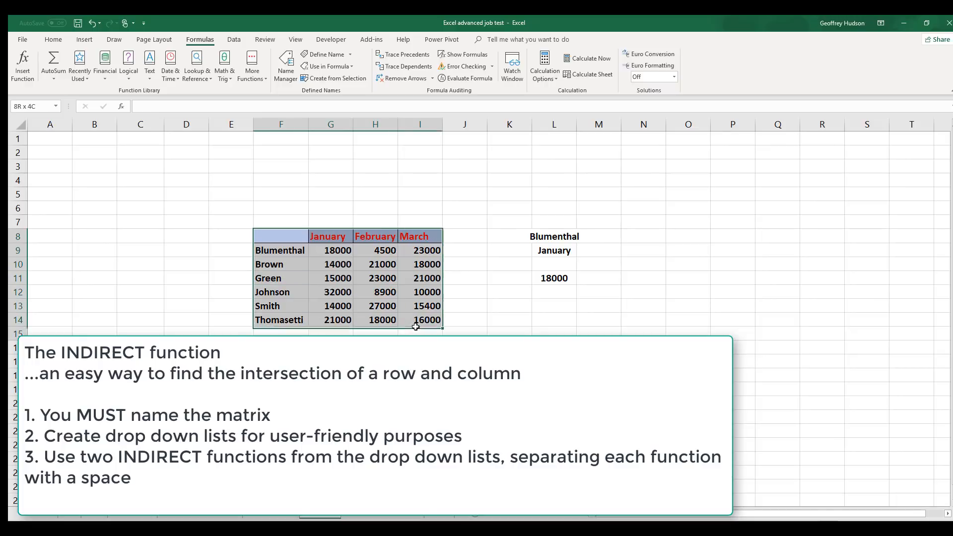
pyautogui.click(35, 106)
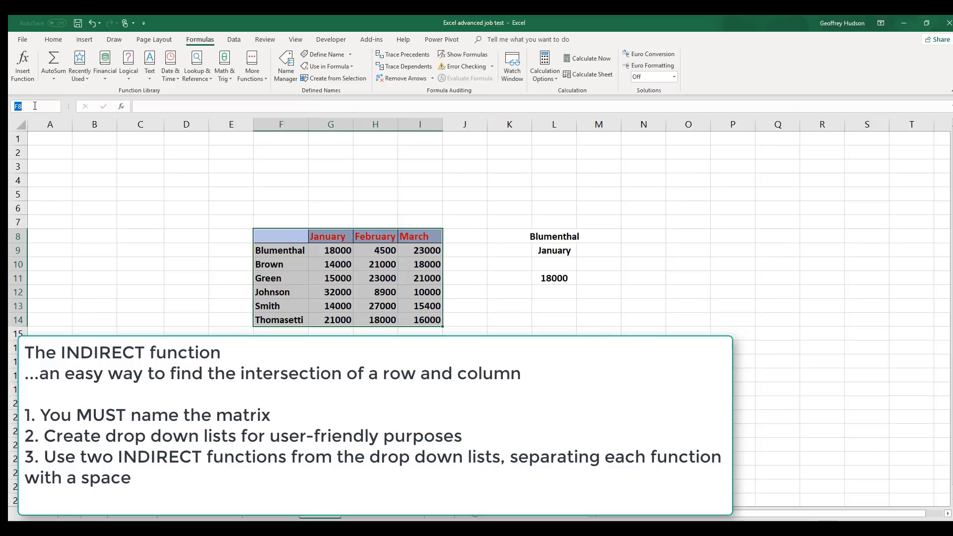
pyautogui.write('staff')
pyautogui.press('Return')
# Examine the drop-down cells L8 and L9 and the INDIRECT formula in L11 that refers to them
pyautogui.click(555, 238)
pyautogui.click(555, 252)
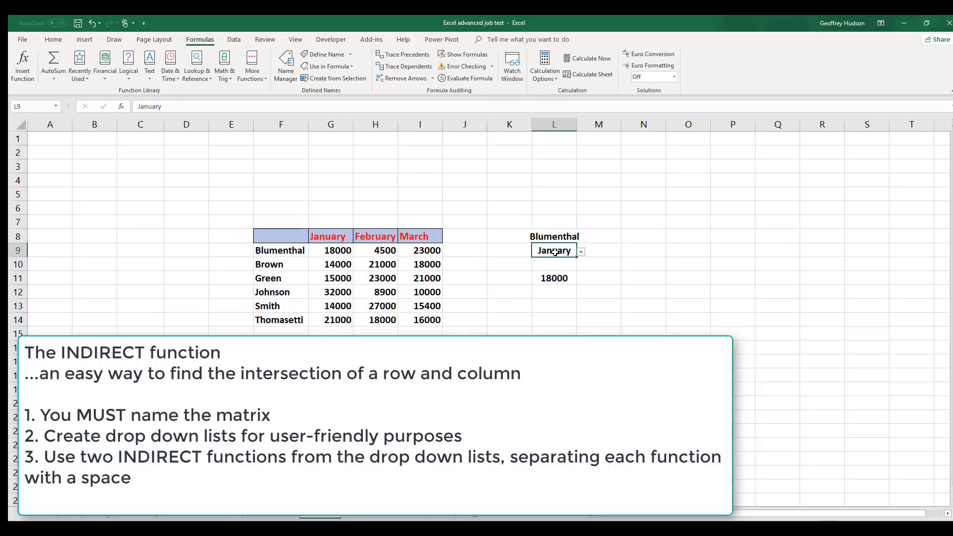
pyautogui.doubleClick(553, 280)
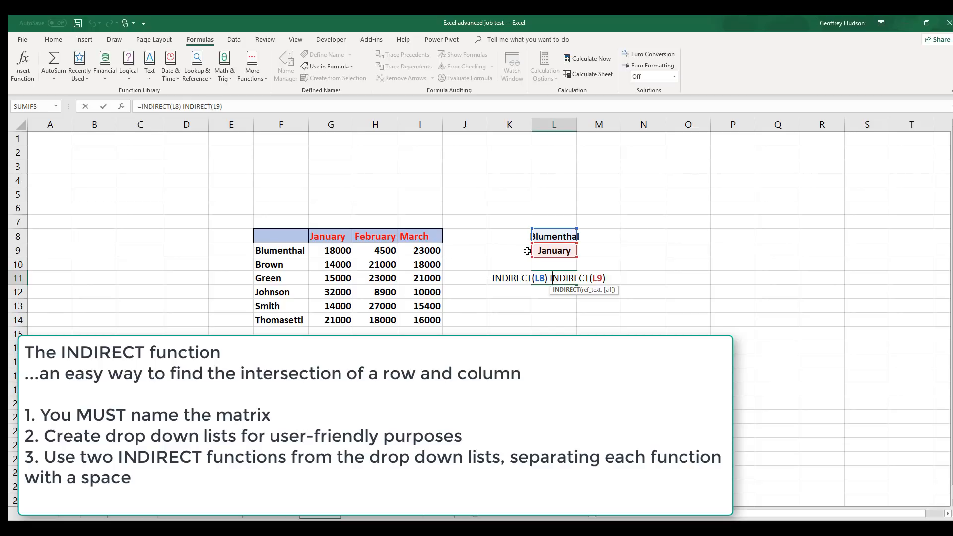
pyautogui.click(557, 309)
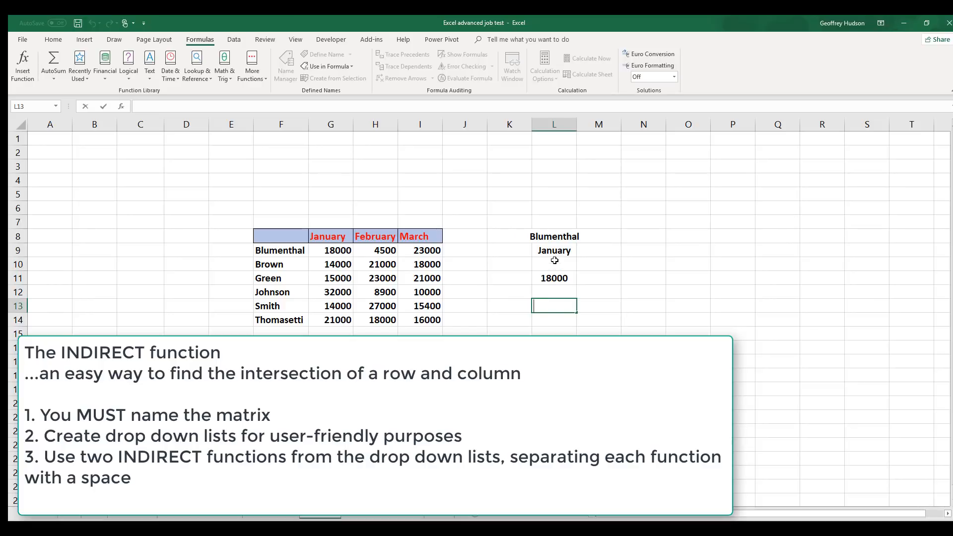
pyautogui.click(556, 237)
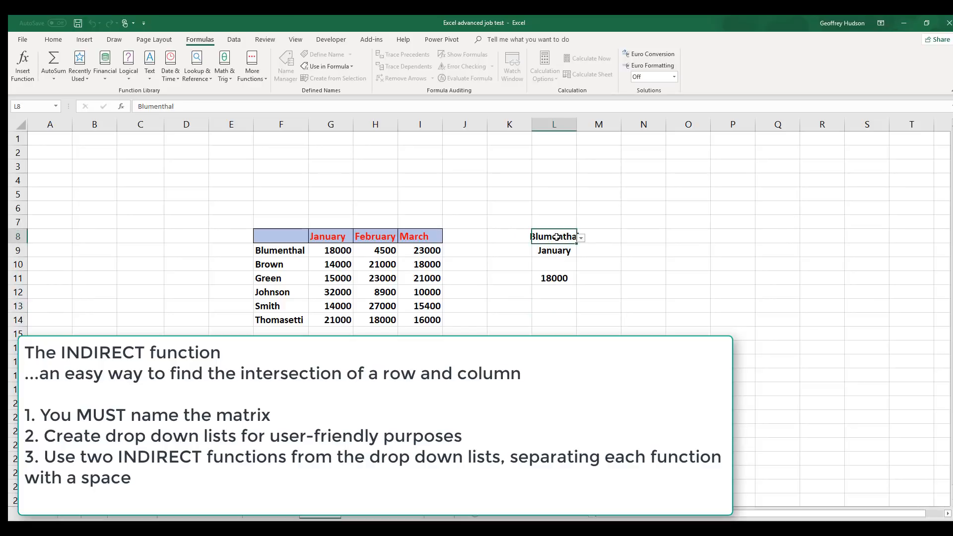
# Choose the fifth surname in the L8 drop-down list and another month in L9 to test the INDIRECT lookup in L11
pyautogui.click(582, 240)
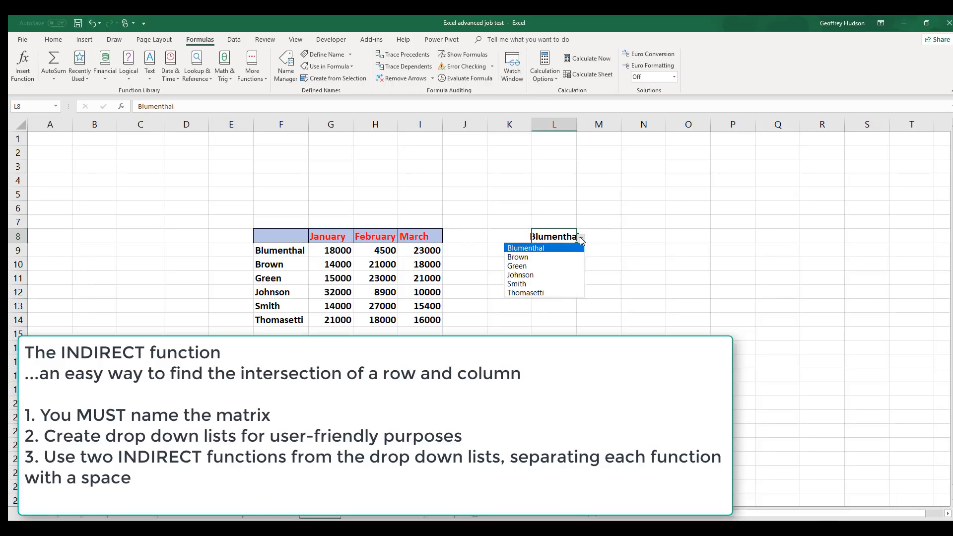
pyautogui.click(534, 284)
pyautogui.click(533, 278)
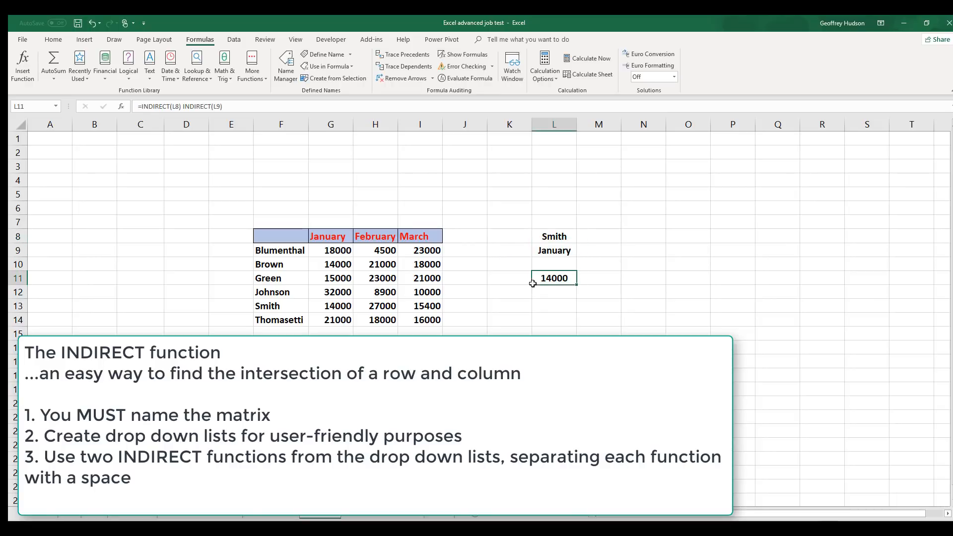
pyautogui.click(554, 251)
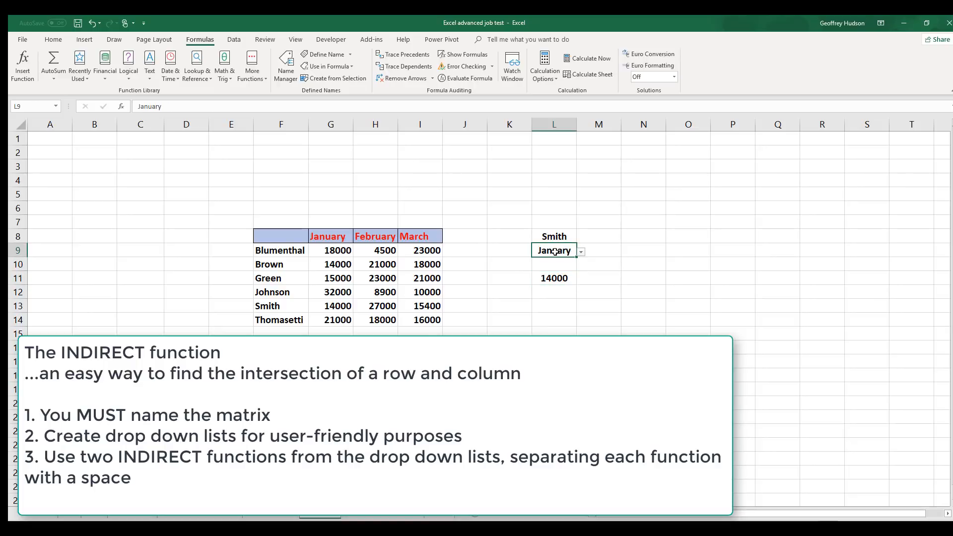
pyautogui.click(581, 252)
pyautogui.click(553, 272)
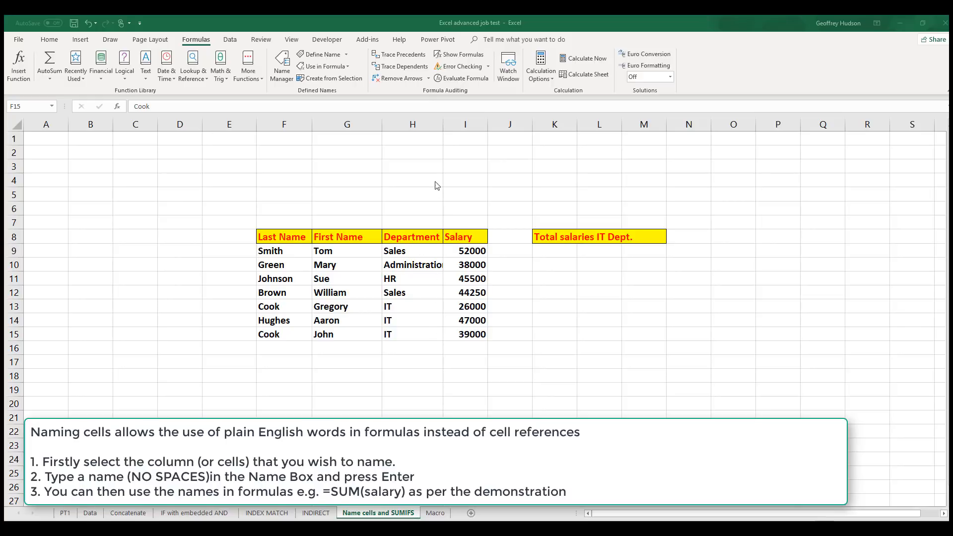
# On the Name cells and SUMIFS sheet, check the range names assigned to the Department and Salary columns
pyautogui.click(416, 123)
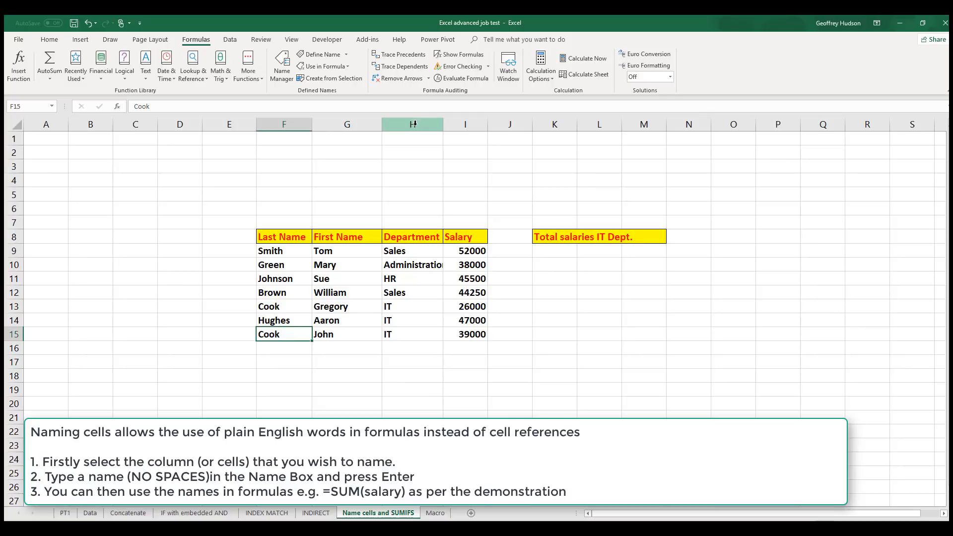
pyautogui.click(414, 123)
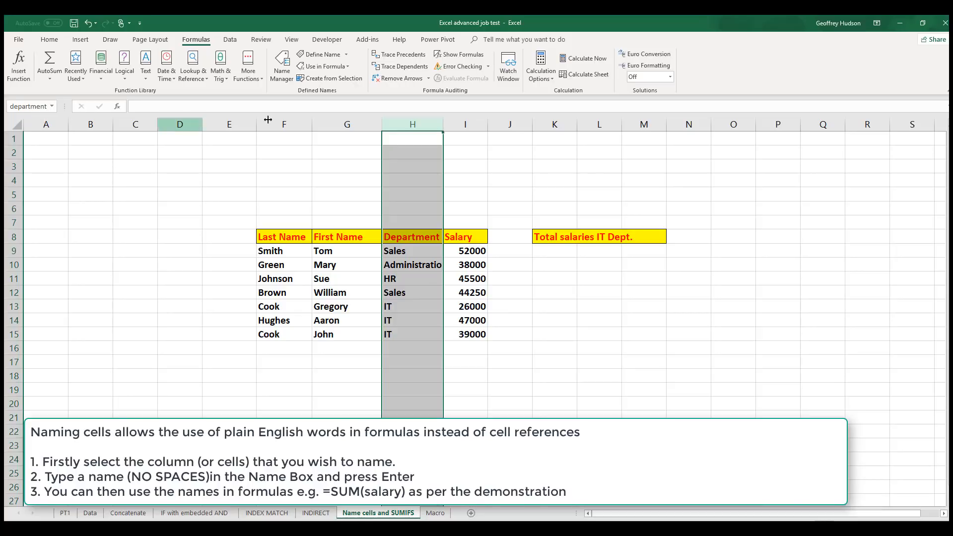
pyautogui.click(465, 124)
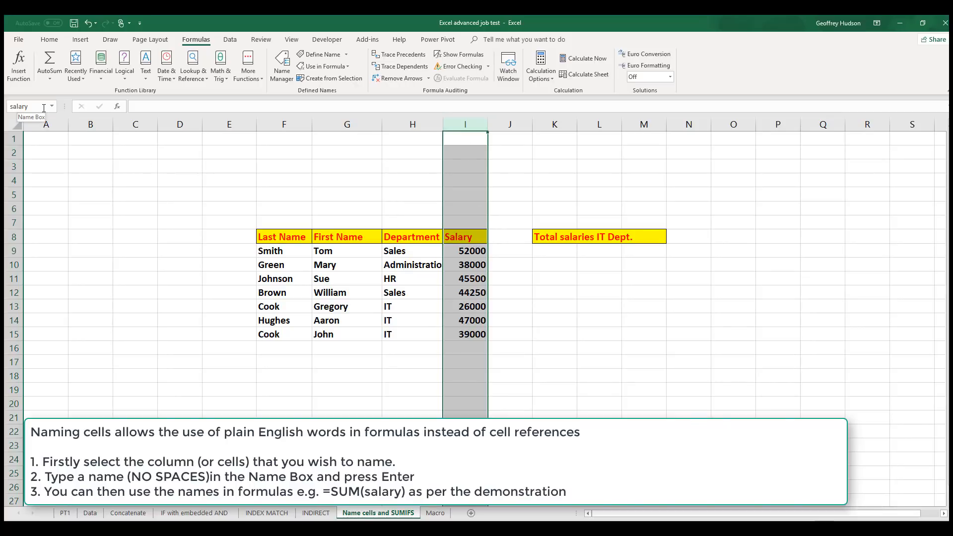
pyautogui.click(571, 371)
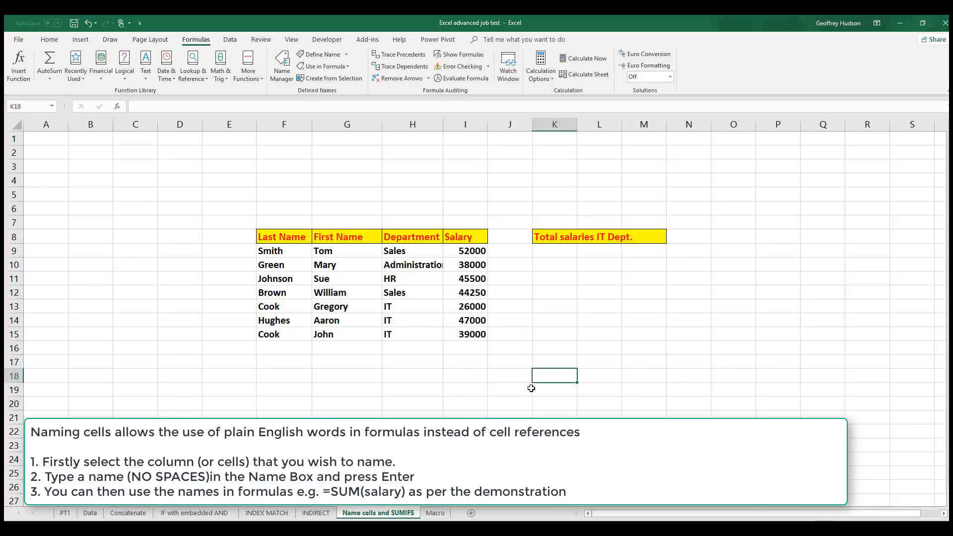
# Try the named range by entering =SUM(salary) in J18, check the formula and delete it from the cell
pyautogui.click(510, 378)
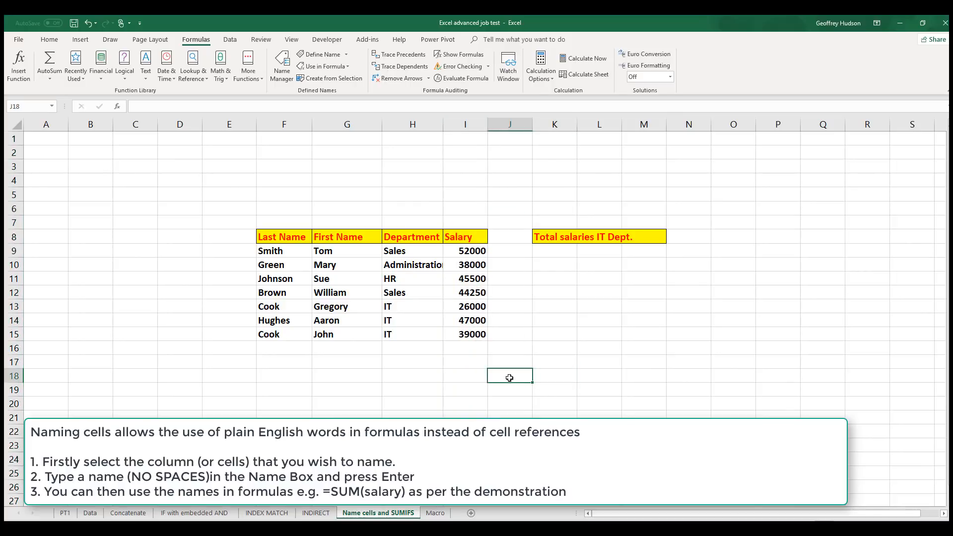
pyautogui.write('=')
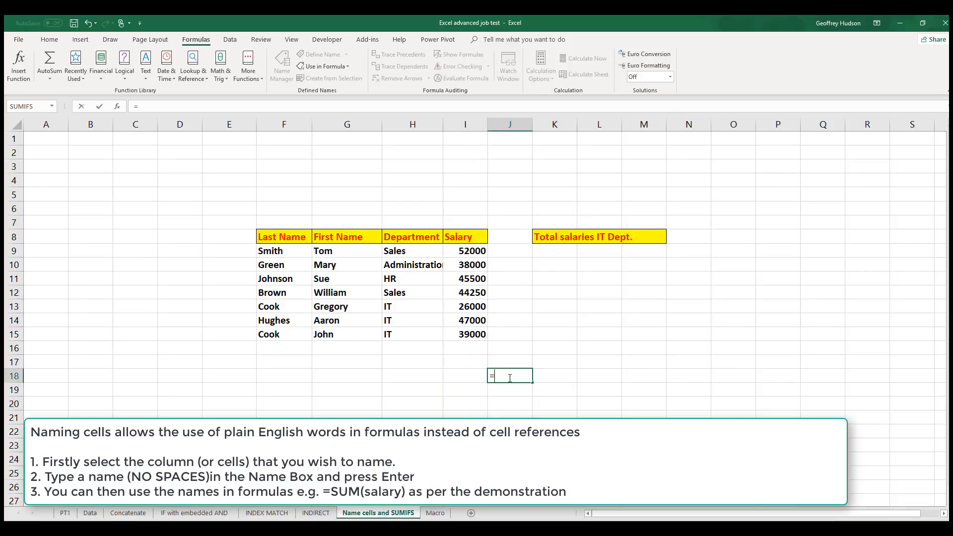
pyautogui.write('sum(salar')
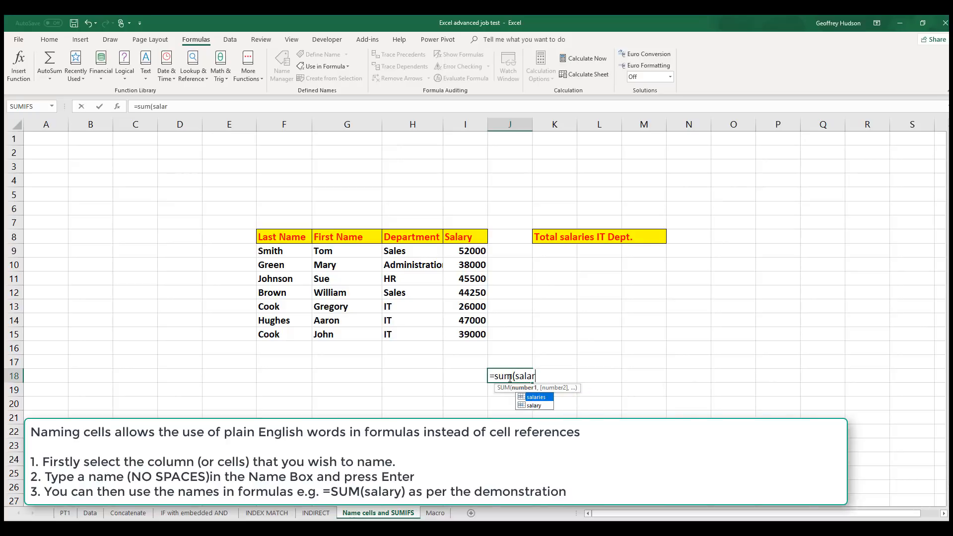
pyautogui.write('y)')
pyautogui.press('Return')
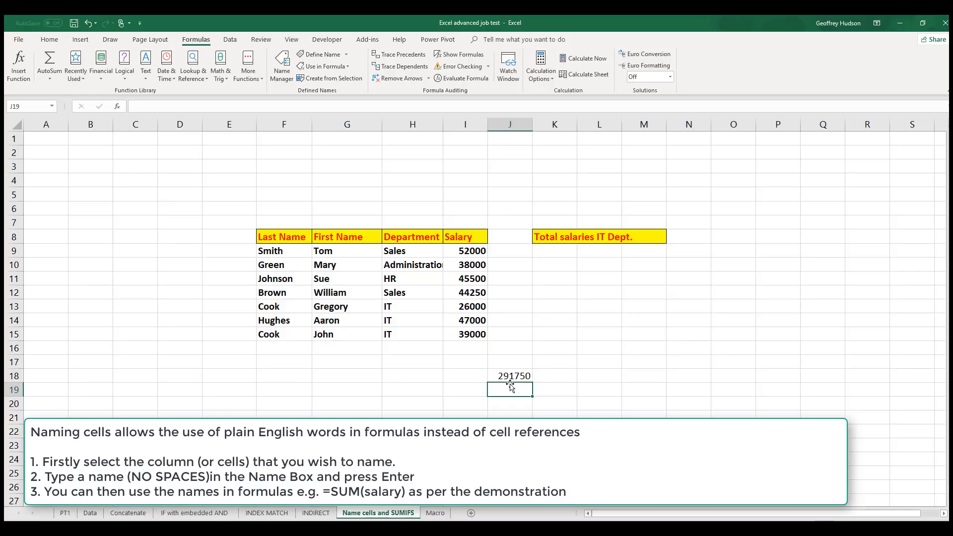
pyautogui.click(509, 376)
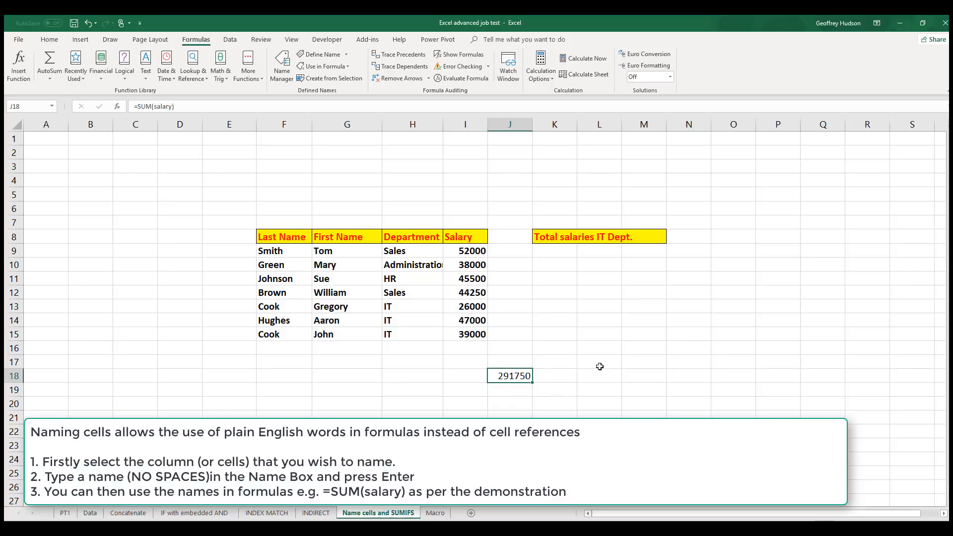
pyautogui.press('Delete')
# Insert a SUMIFS function in K10 and set its sum range to the named range salary
pyautogui.click(555, 266)
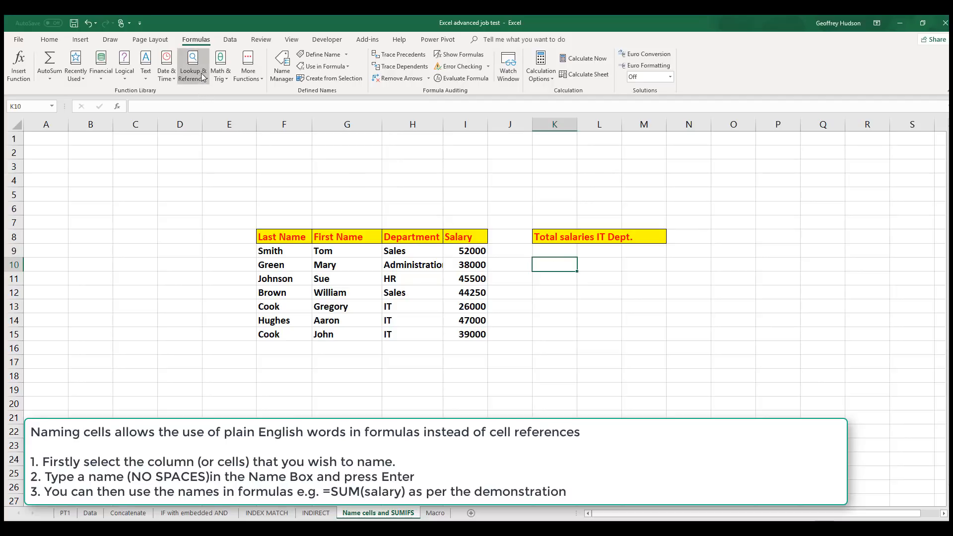
pyautogui.click(222, 68)
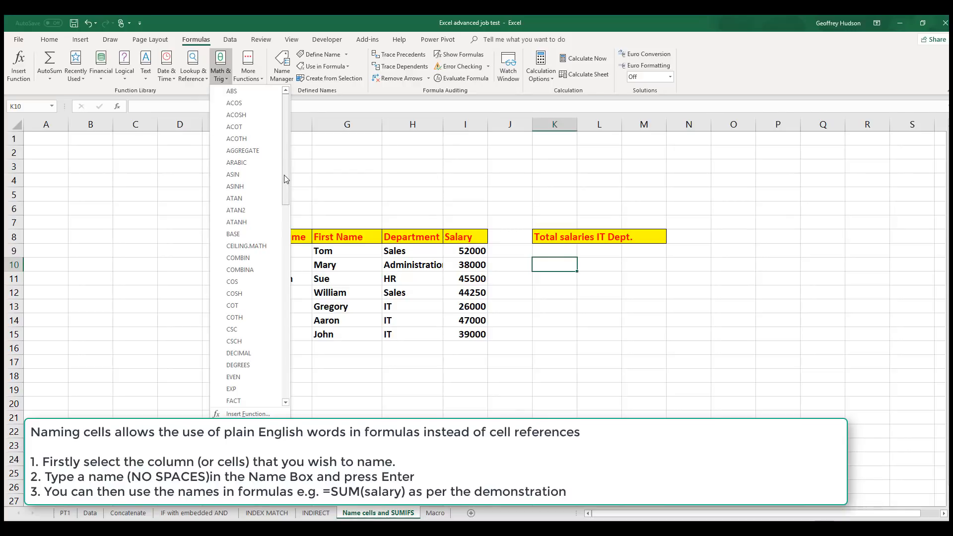
pyautogui.moveTo(286, 170); pyautogui.dragTo(284, 343)
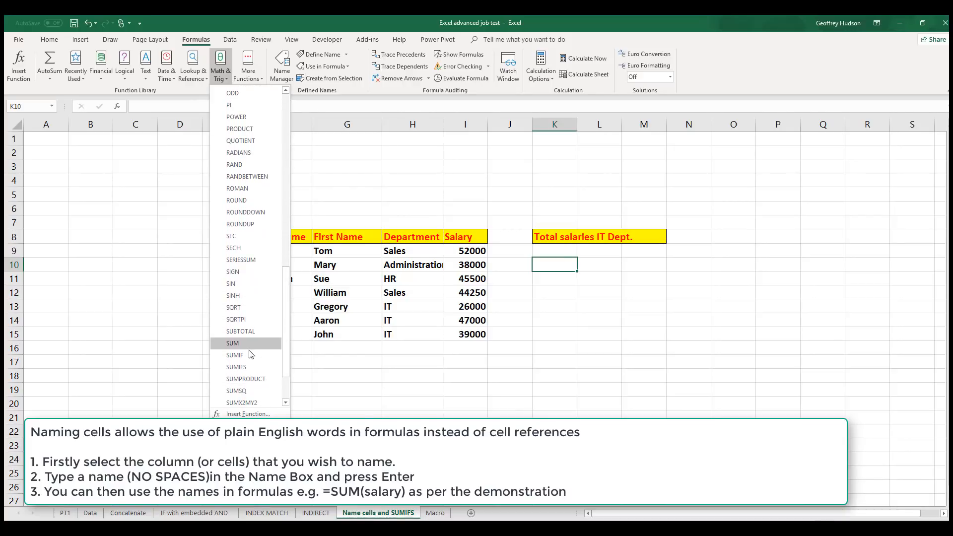
pyautogui.click(238, 367)
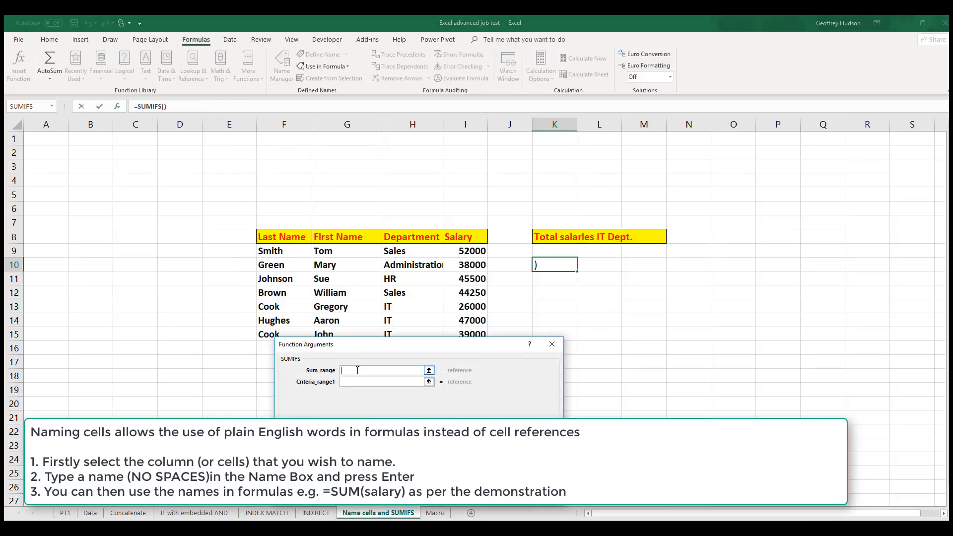
pyautogui.write('salary')
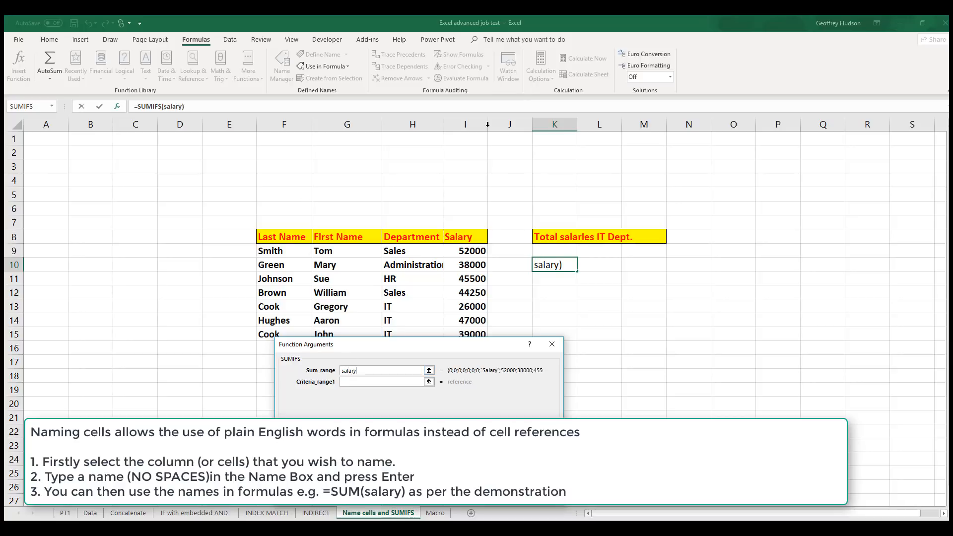
# Complete the SUMIFS function with the criteria salary >35000 and department IT
pyautogui.click(357, 381)
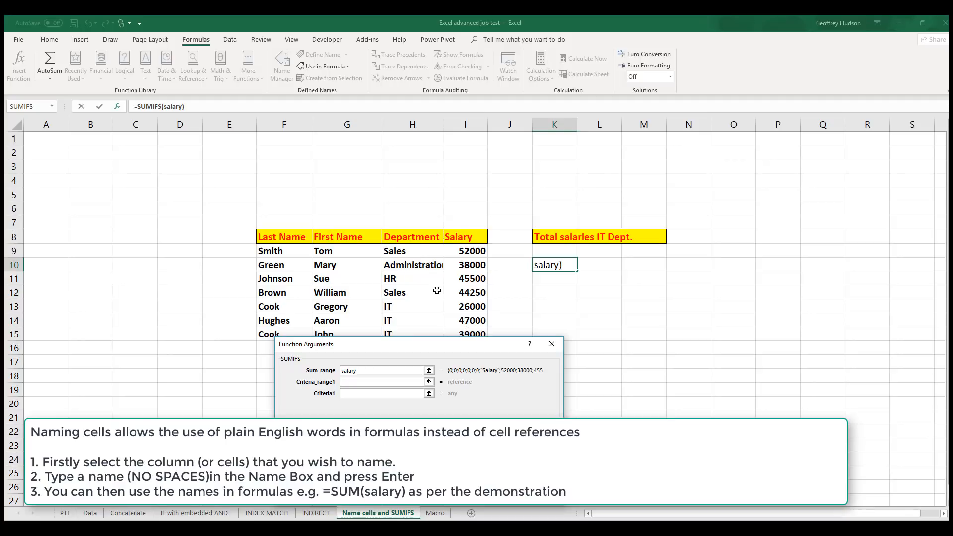
pyautogui.write('salary')
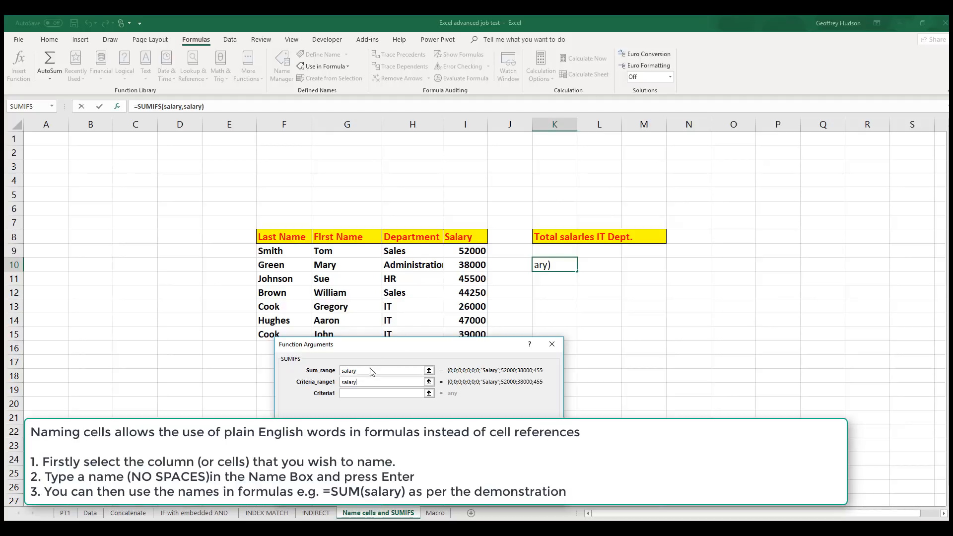
pyautogui.click(353, 393)
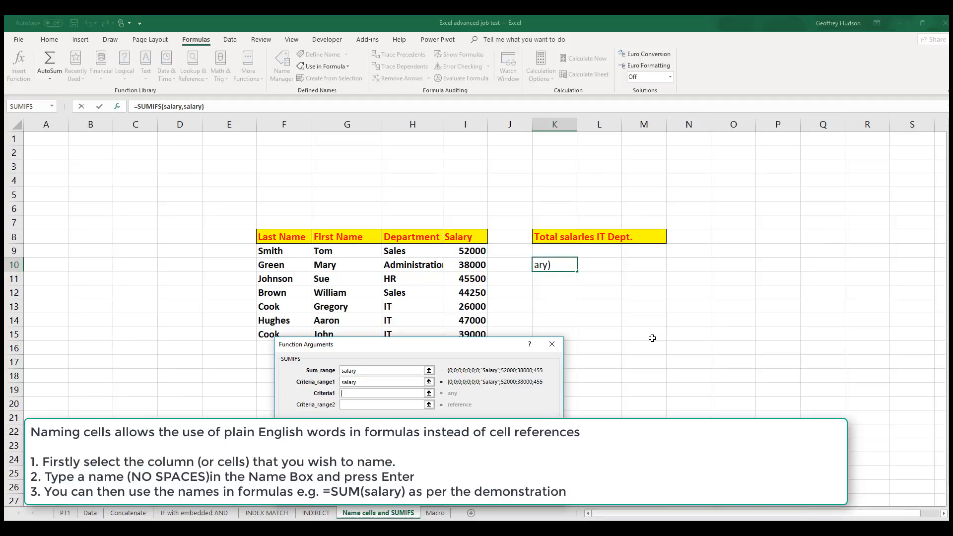
pyautogui.write('>35000')
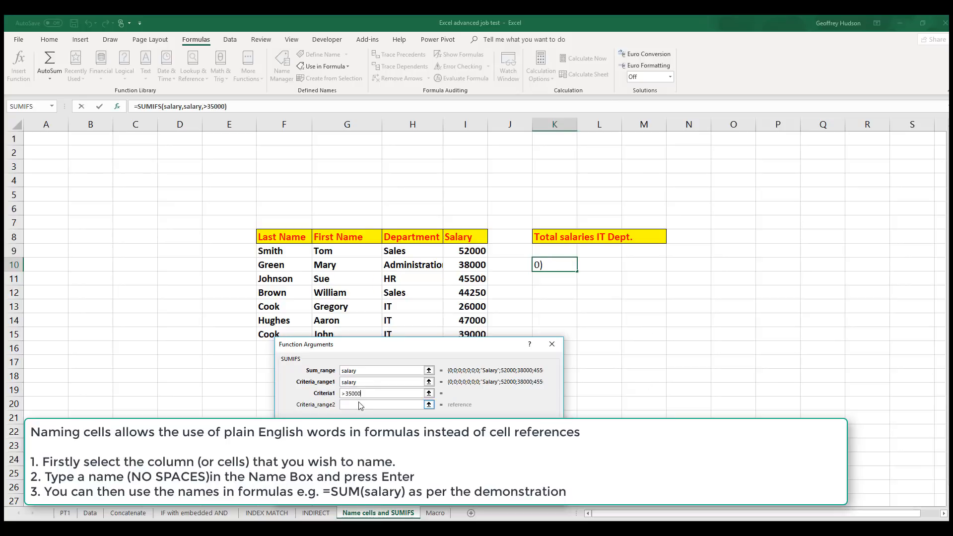
pyautogui.click(361, 405)
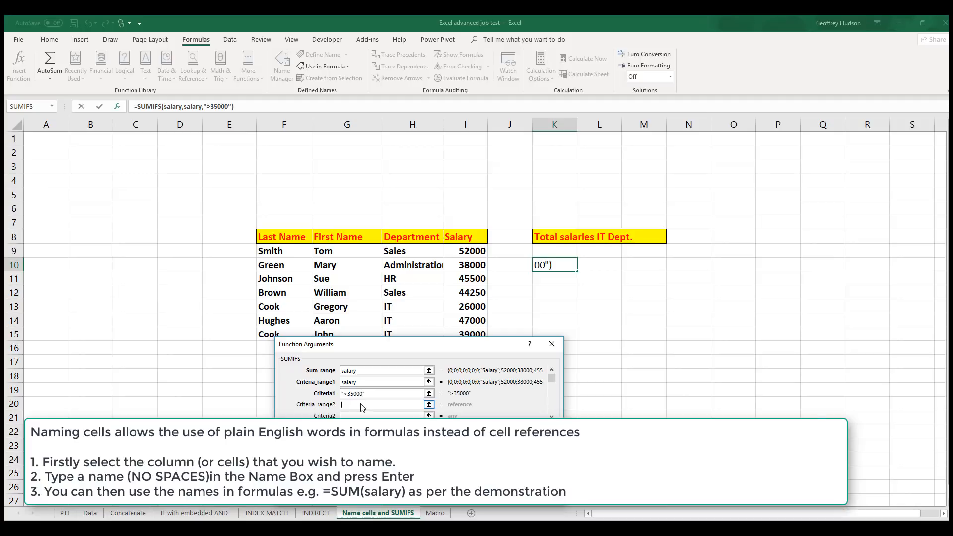
pyautogui.write('department,')
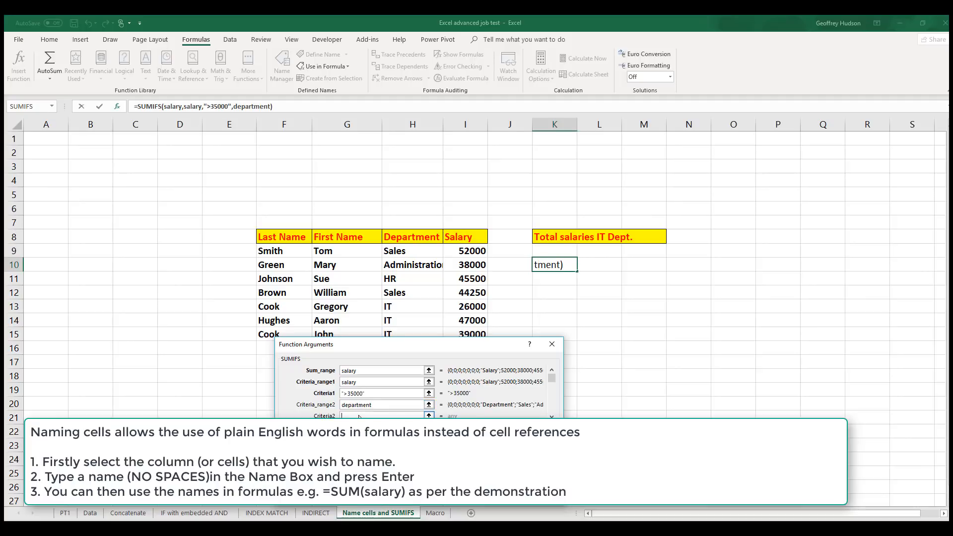
pyautogui.write('IT')
pyautogui.press('Return')
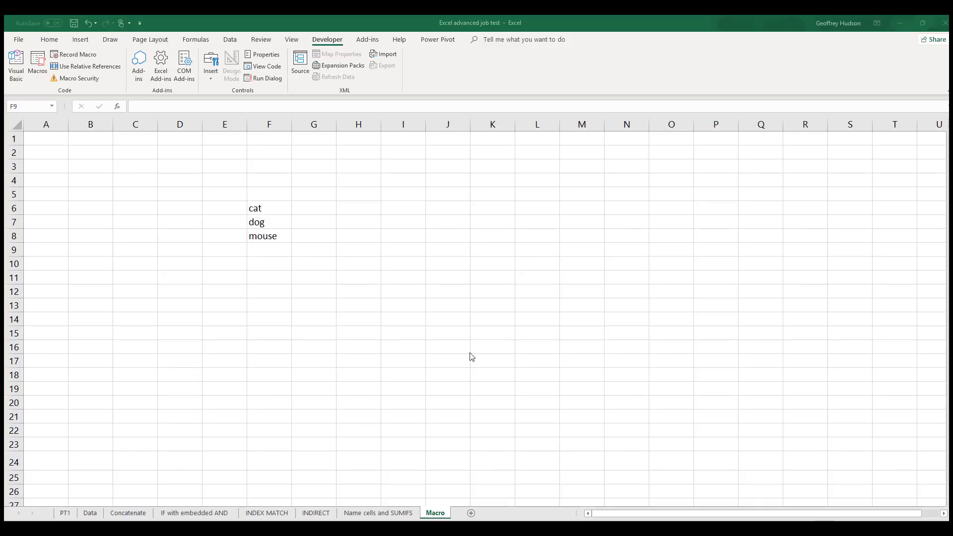
# On the Macro sheet, start recording a macro named Formatting in This Workbook, described as "Bold, color red, 16 points, centre aligned"
pyautogui.click(327, 43)
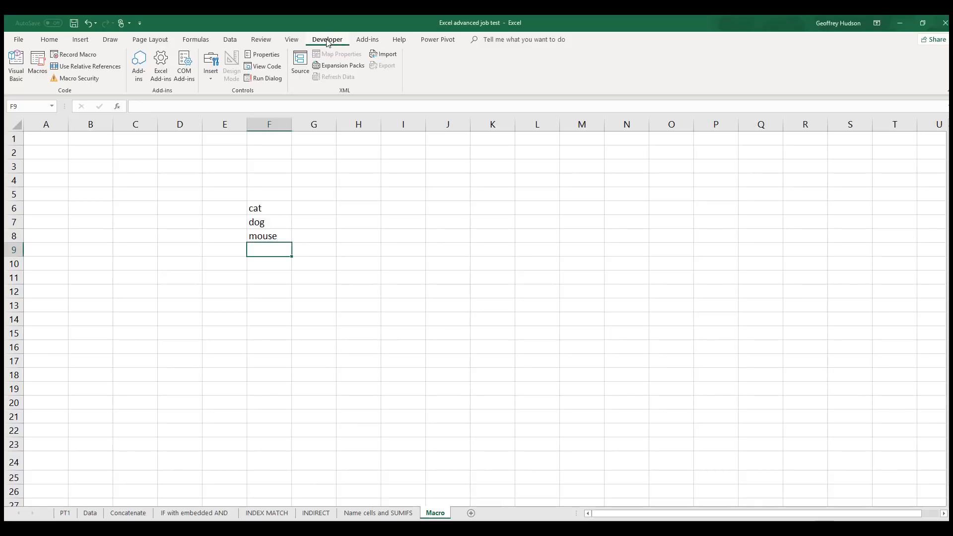
pyautogui.click(71, 56)
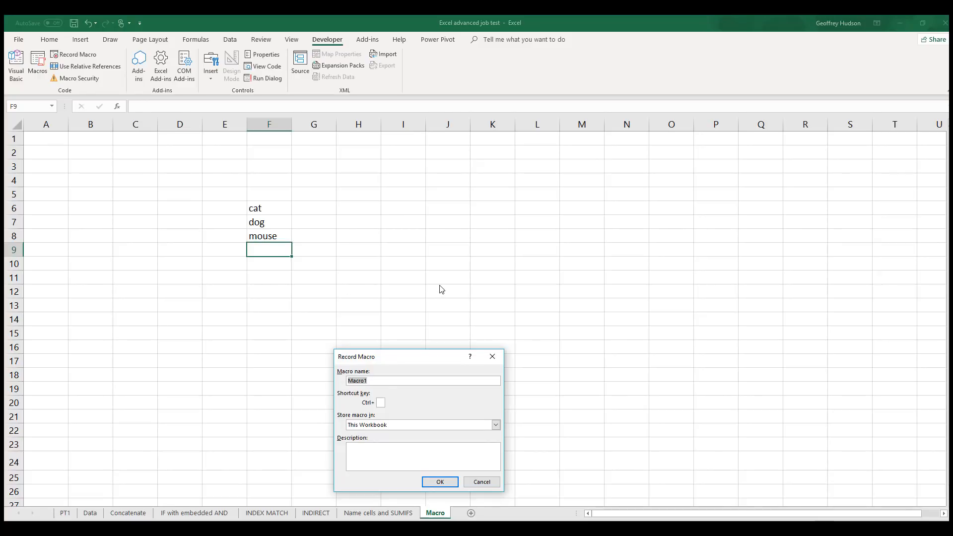
pyautogui.write('Fo')
pyautogui.write('rmatt')
pyautogui.write('ing')
pyautogui.write('Bo')
pyautogui.write('ld')
pyautogui.write(', colo')
pyautogui.write('r red')
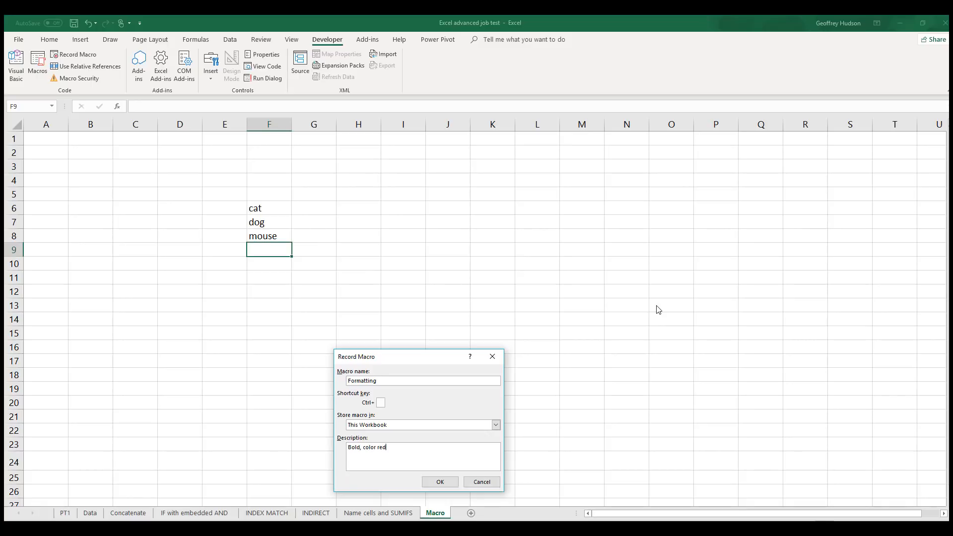
pyautogui.write(', 16 points, centre aligned')
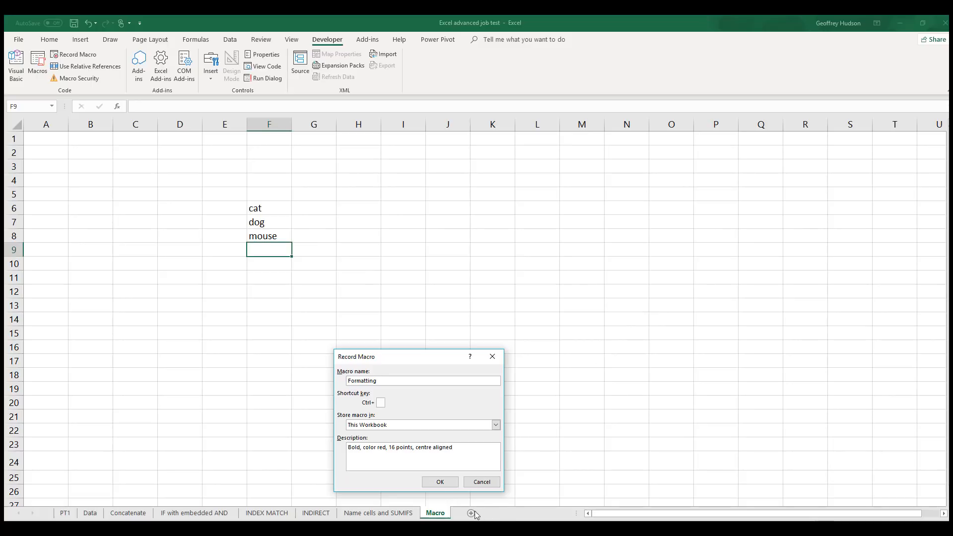
pyautogui.click(437, 483)
# Format cell F9 as bold, 16 points and centre aligned, and stop the macro recording
pyautogui.click(52, 40)
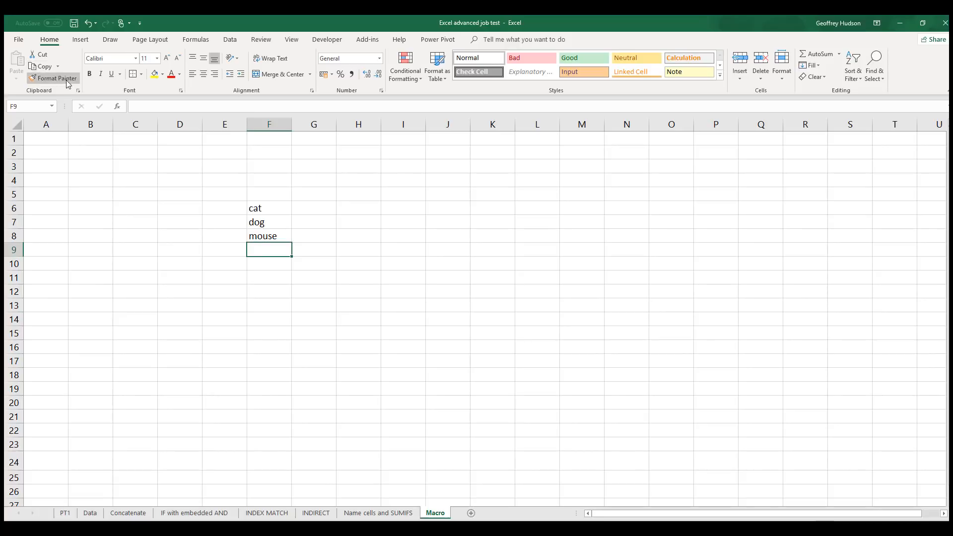
pyautogui.click(89, 74)
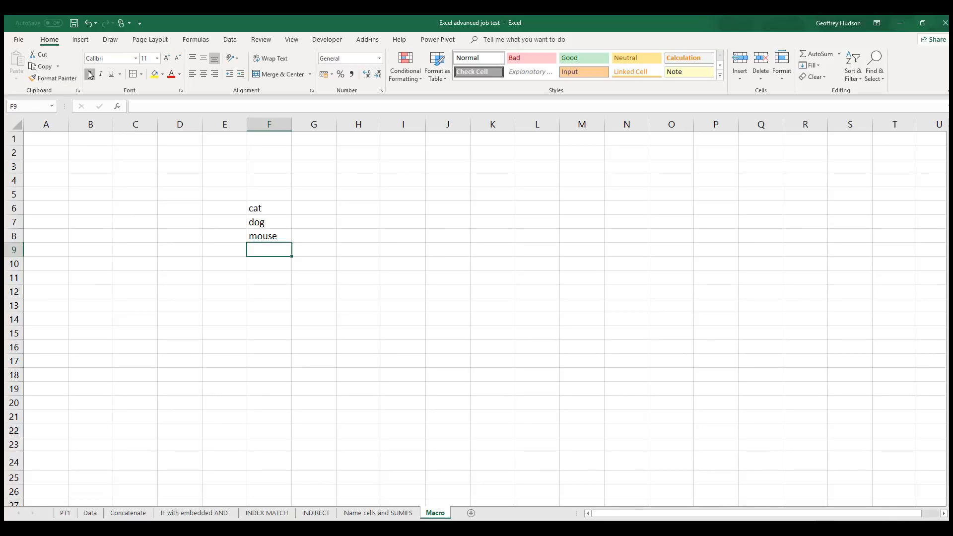
pyautogui.click(167, 59)
pyautogui.click(167, 59)
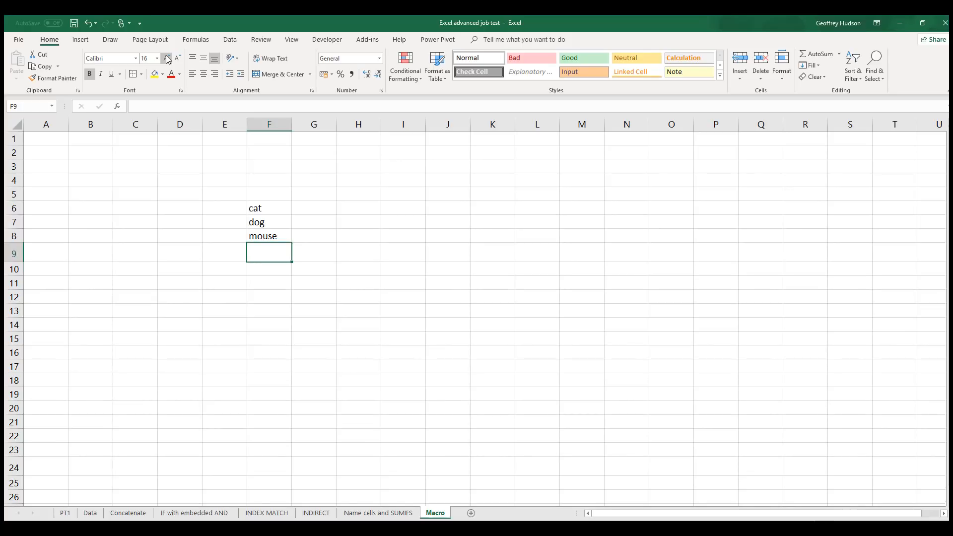
pyautogui.click(203, 73)
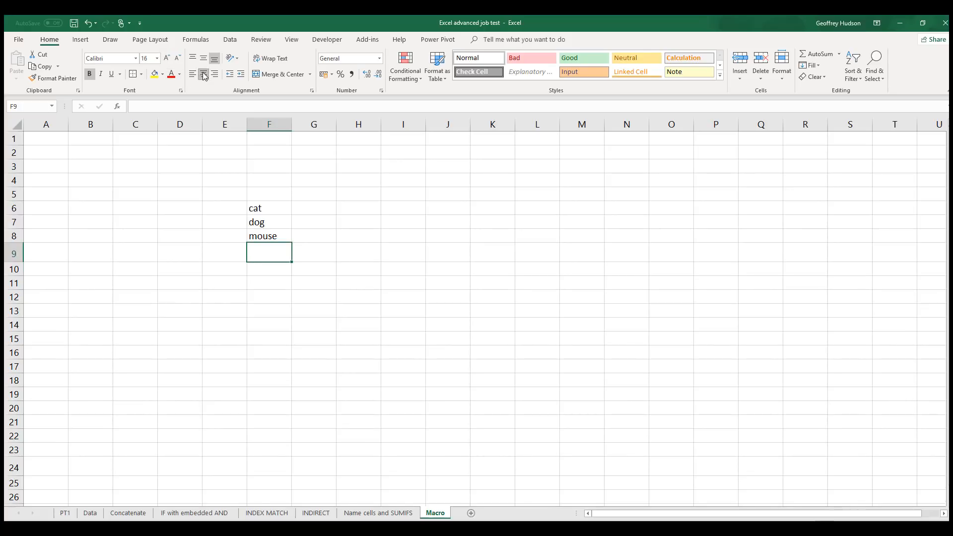
pyautogui.click(318, 41)
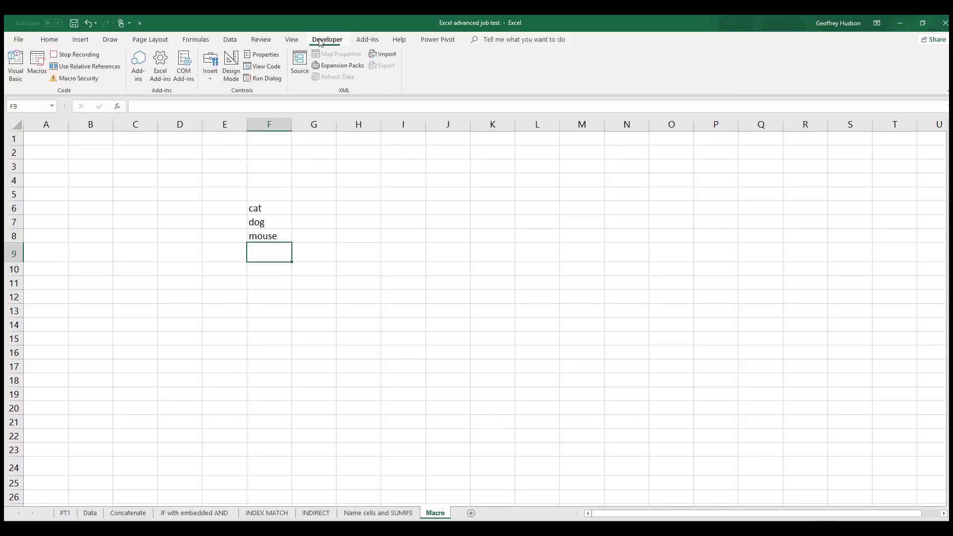
pyautogui.click(77, 57)
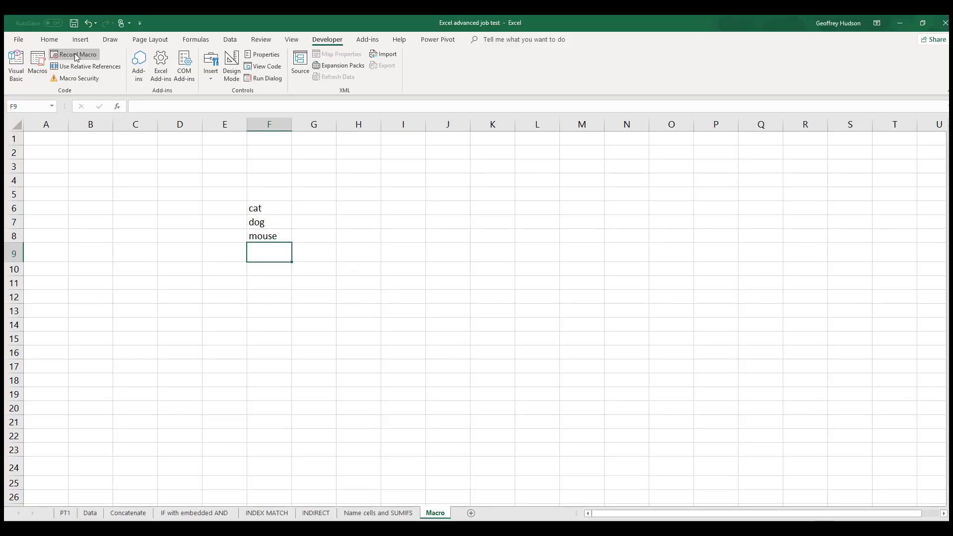
# Check that the recorded Formatting macro is listed among the workbook's macros and close the list without running it
pyautogui.click(40, 61)
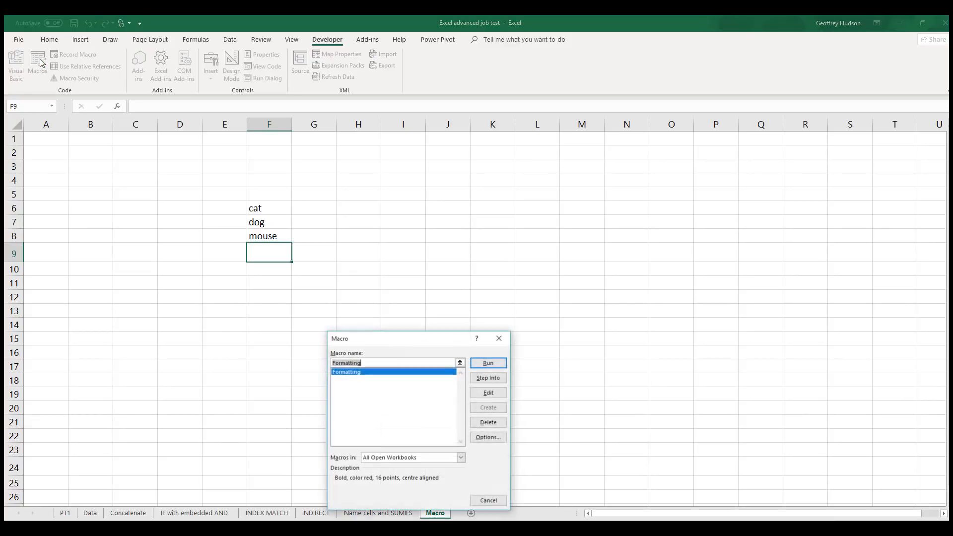
pyautogui.click(366, 376)
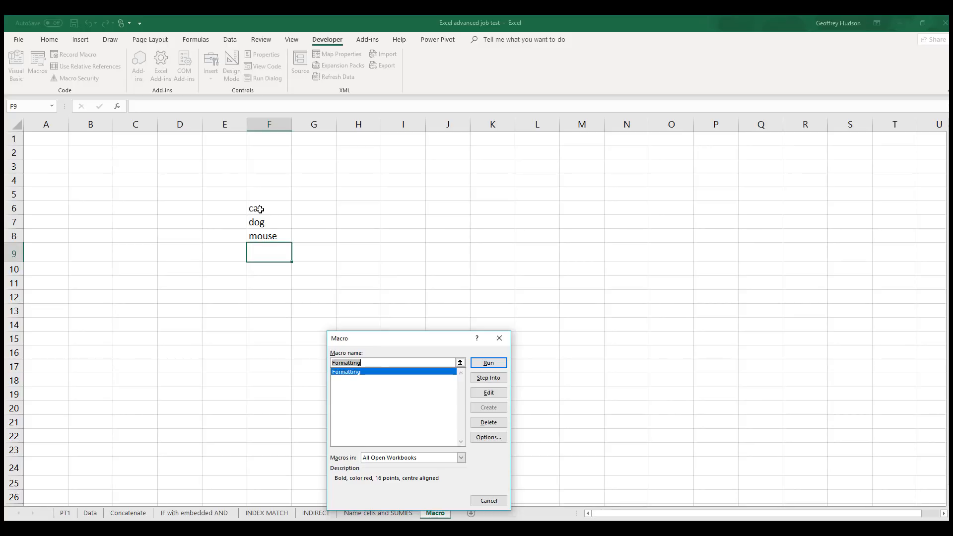
pyautogui.click(488, 501)
pyautogui.click(486, 502)
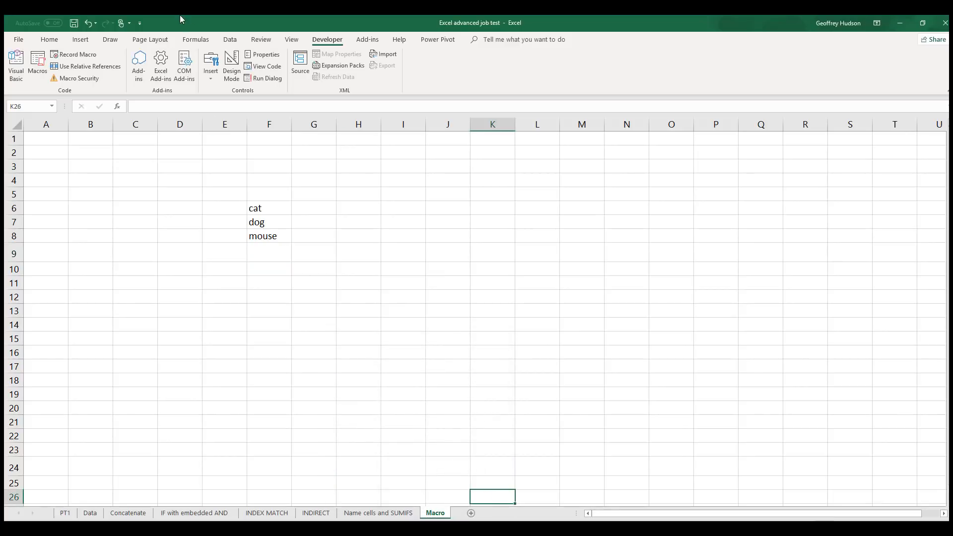
# Draw a rectangle shape about 2.15 cm wide and 0.57 cm high over cells J6 and K6
pyautogui.click(50, 42)
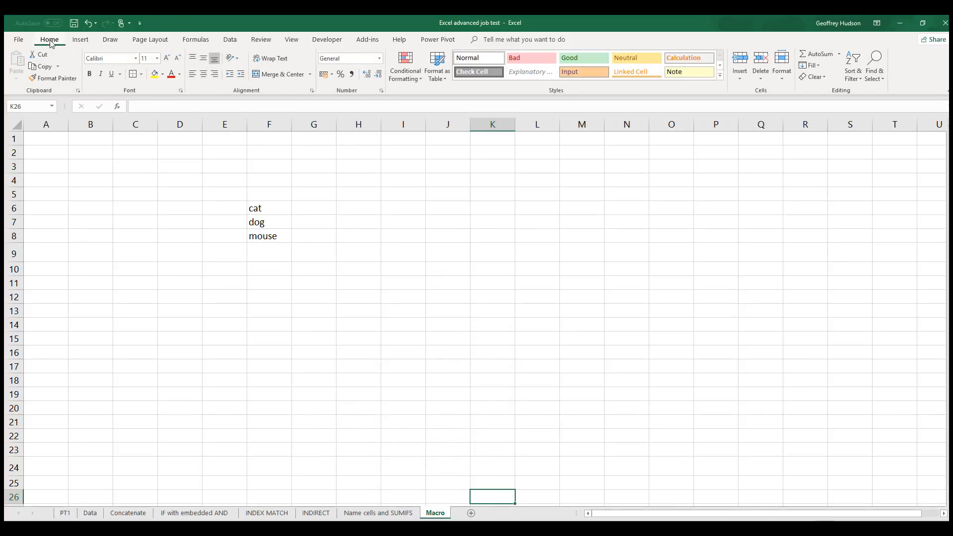
pyautogui.click(82, 41)
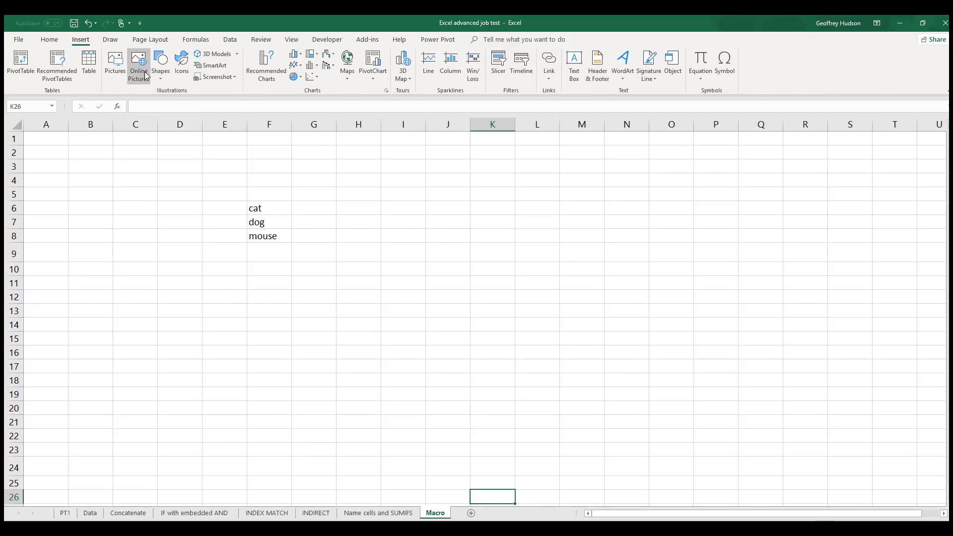
pyautogui.click(161, 62)
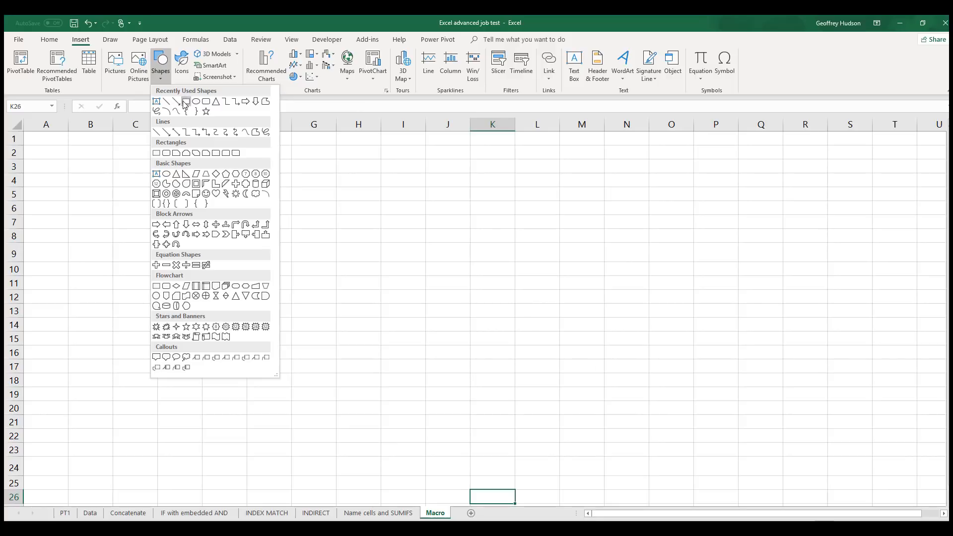
pyautogui.click(187, 102)
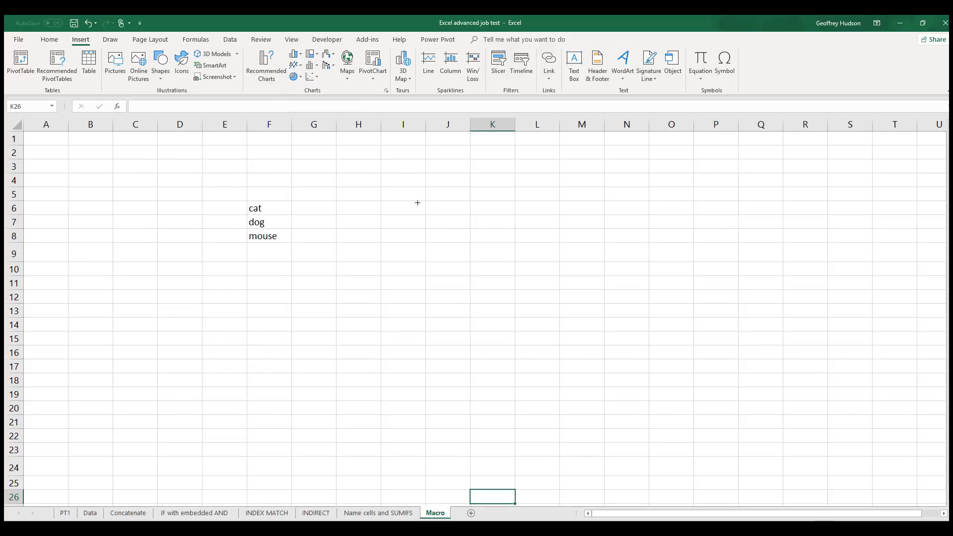
pyautogui.moveTo(425, 199)
pyautogui.mouseDown()
pyautogui.moveTo(482, 201)
pyautogui.moveTo(482, 214)
pyautogui.mouseUp()
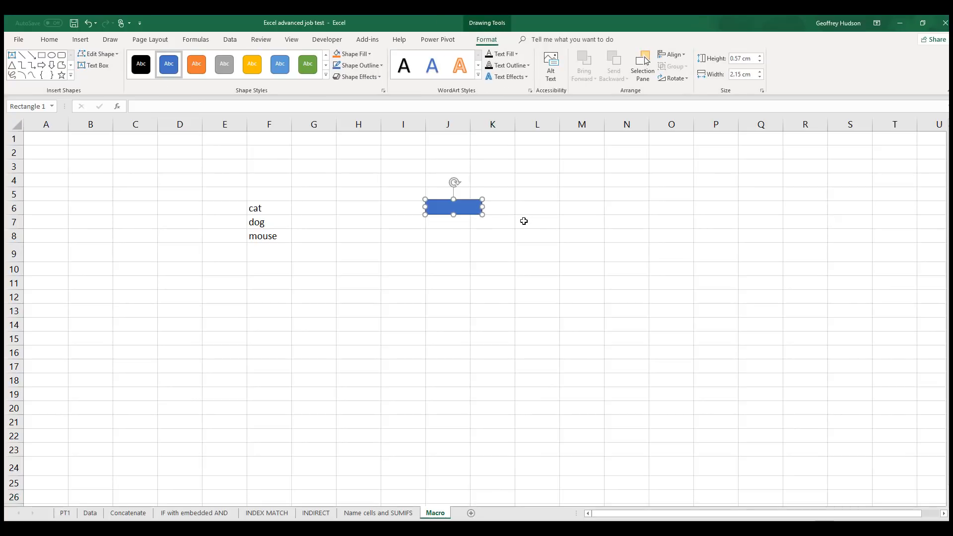
# Label the rectangle Formatting and widen it to about 2.38 cm so the text fits
pyautogui.write('Formattin')
pyautogui.moveTo(483, 207); pyautogui.dragTo(488, 206)
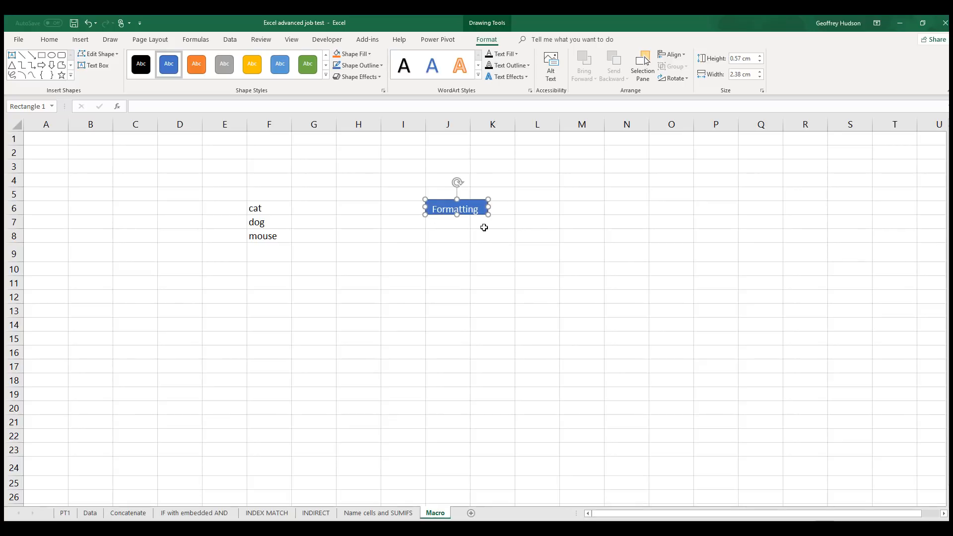
pyautogui.click(522, 232)
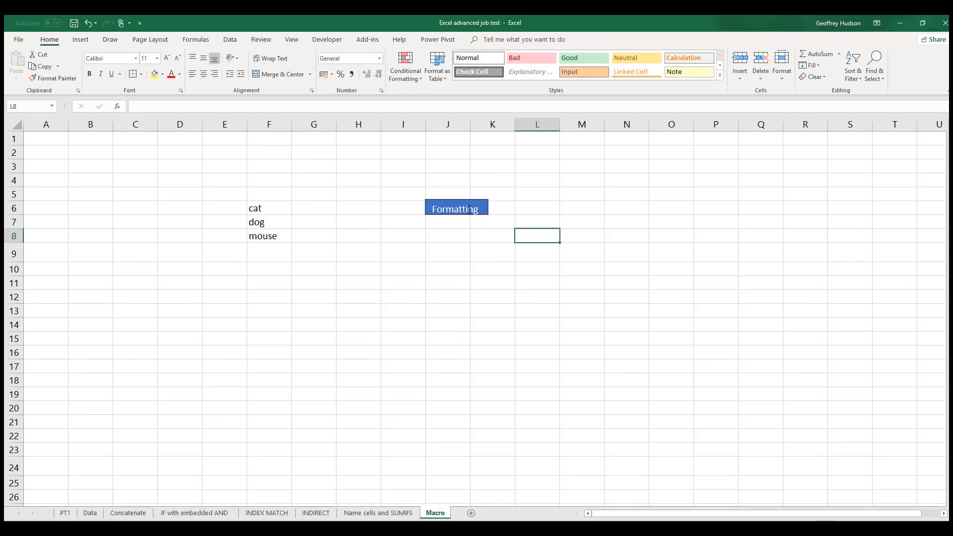
# Assign the Formatting macro to the rectangle and deselect the shape
pyautogui.rightClick(469, 209)
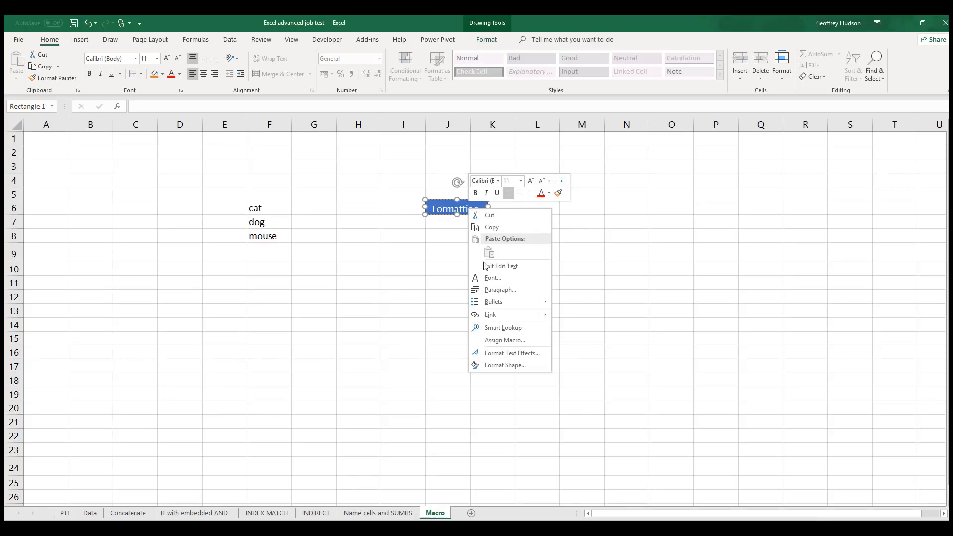
pyautogui.click(502, 341)
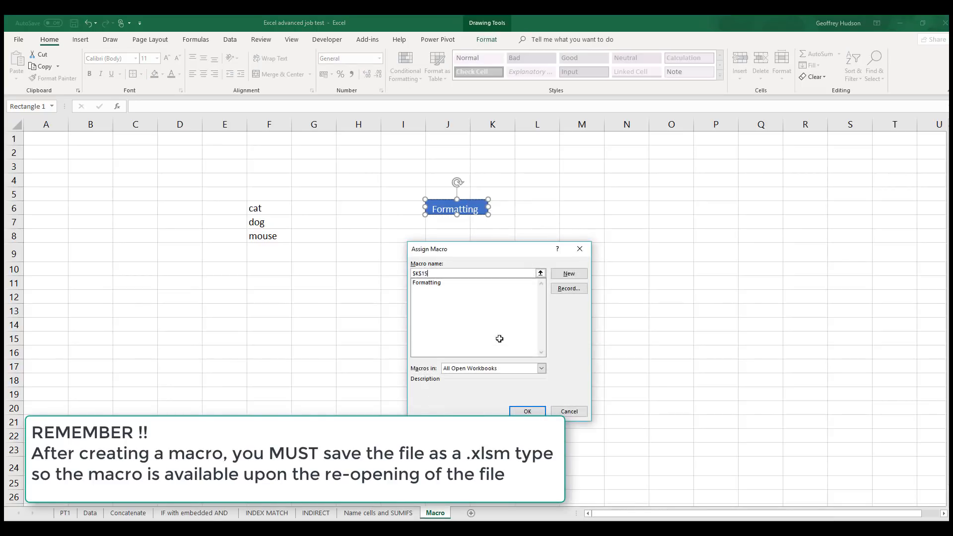
pyautogui.click(433, 282)
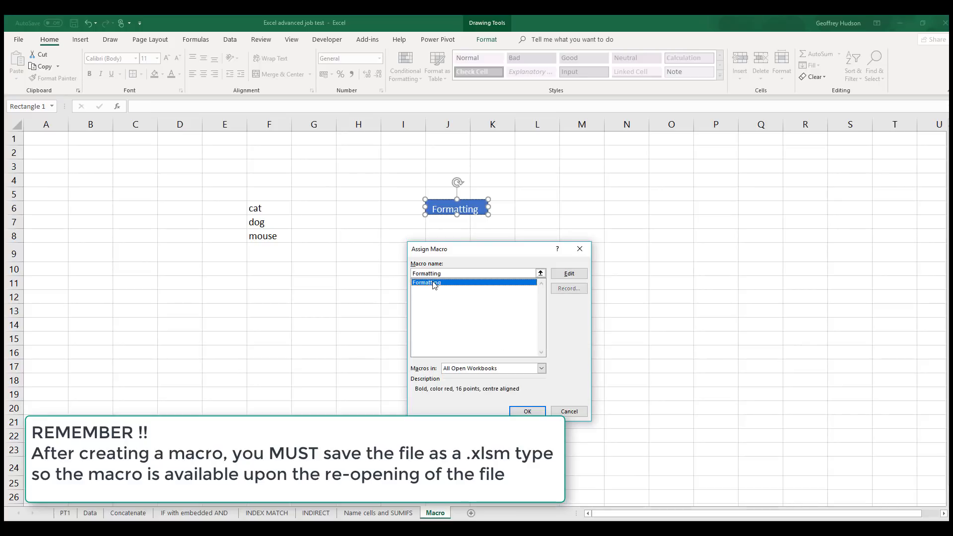
pyautogui.click(526, 411)
pyautogui.click(509, 367)
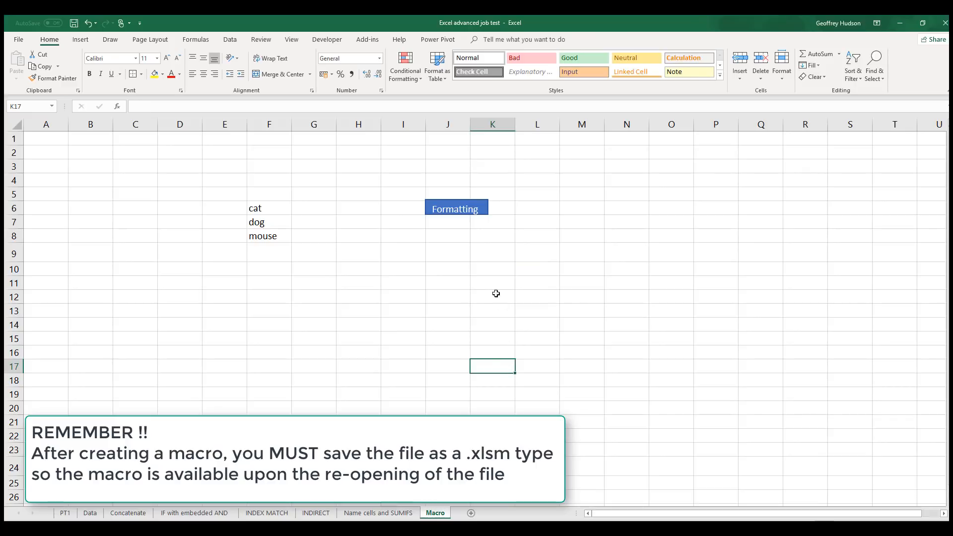
# Run the macro from the Formatting rectangle on the cat cell F6 and on the dog and mouse cells F7:F8
pyautogui.click(265, 207)
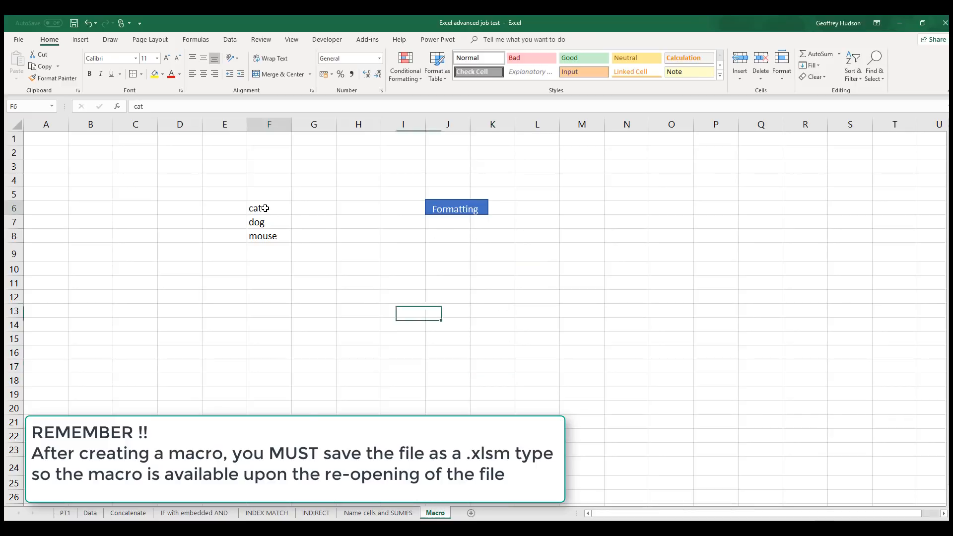
pyautogui.click(453, 211)
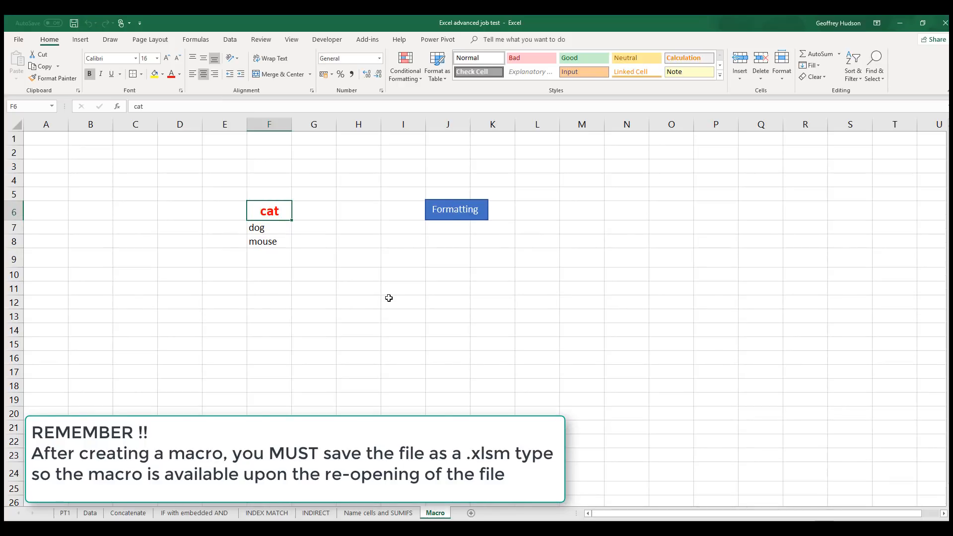
pyautogui.click(270, 227)
pyautogui.click(268, 242)
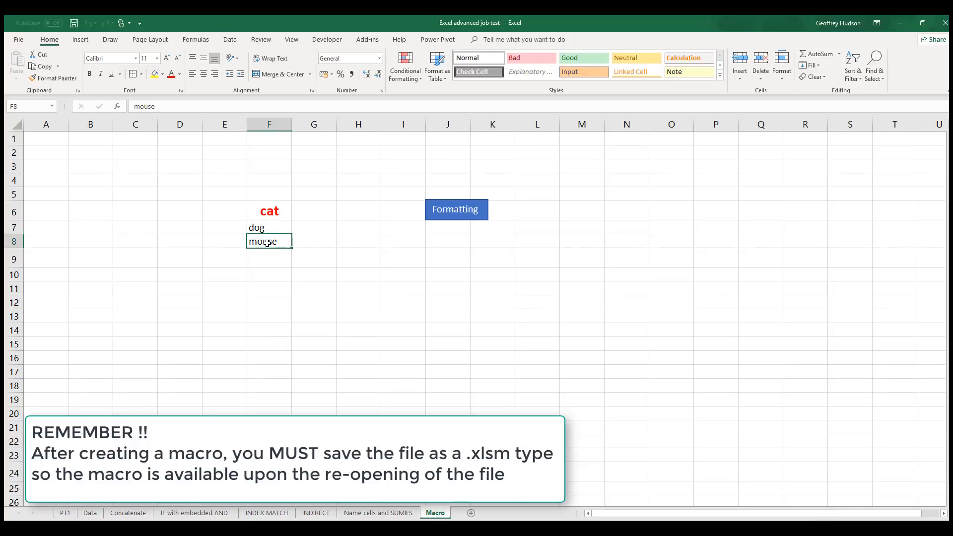
pyautogui.doubleClick(268, 241)
pyautogui.moveTo(268, 228); pyautogui.dragTo(269, 243)
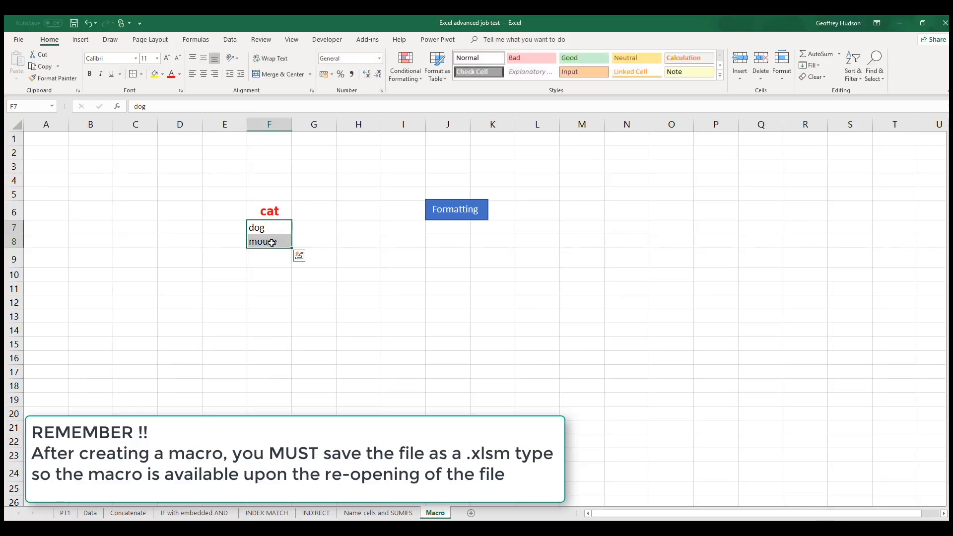
pyautogui.click(455, 211)
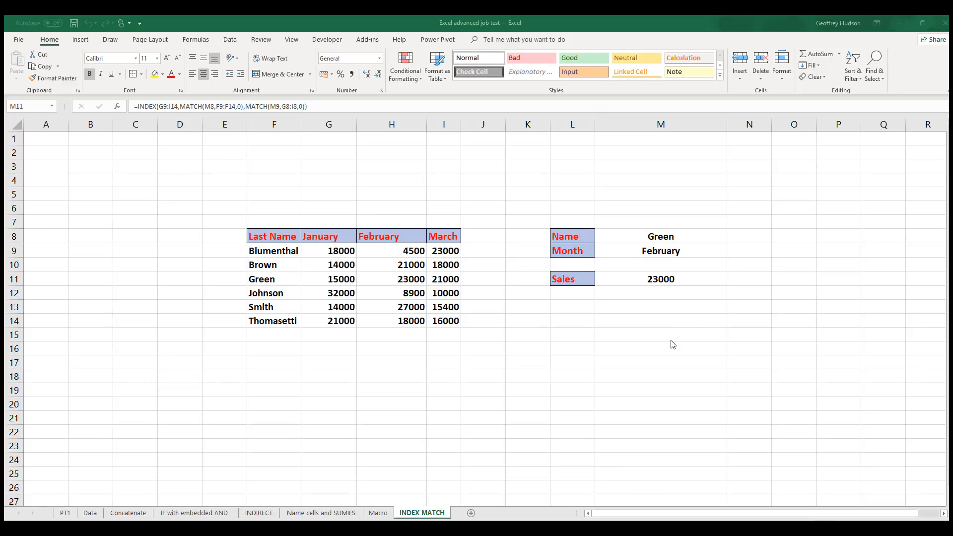
# Examine the INDEX and MATCH formula in the Sales cell M11 on the INDEX MATCH sheet
pyautogui.click(660, 281)
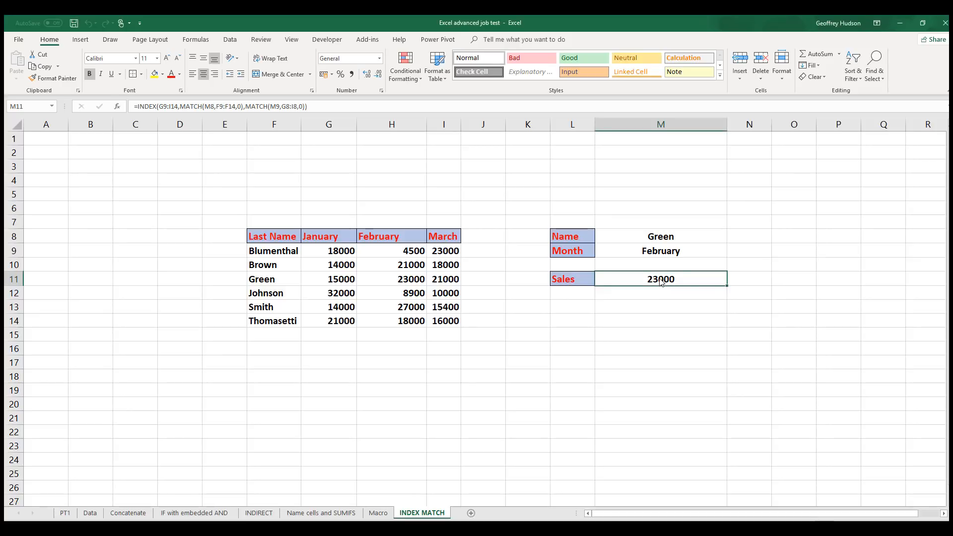